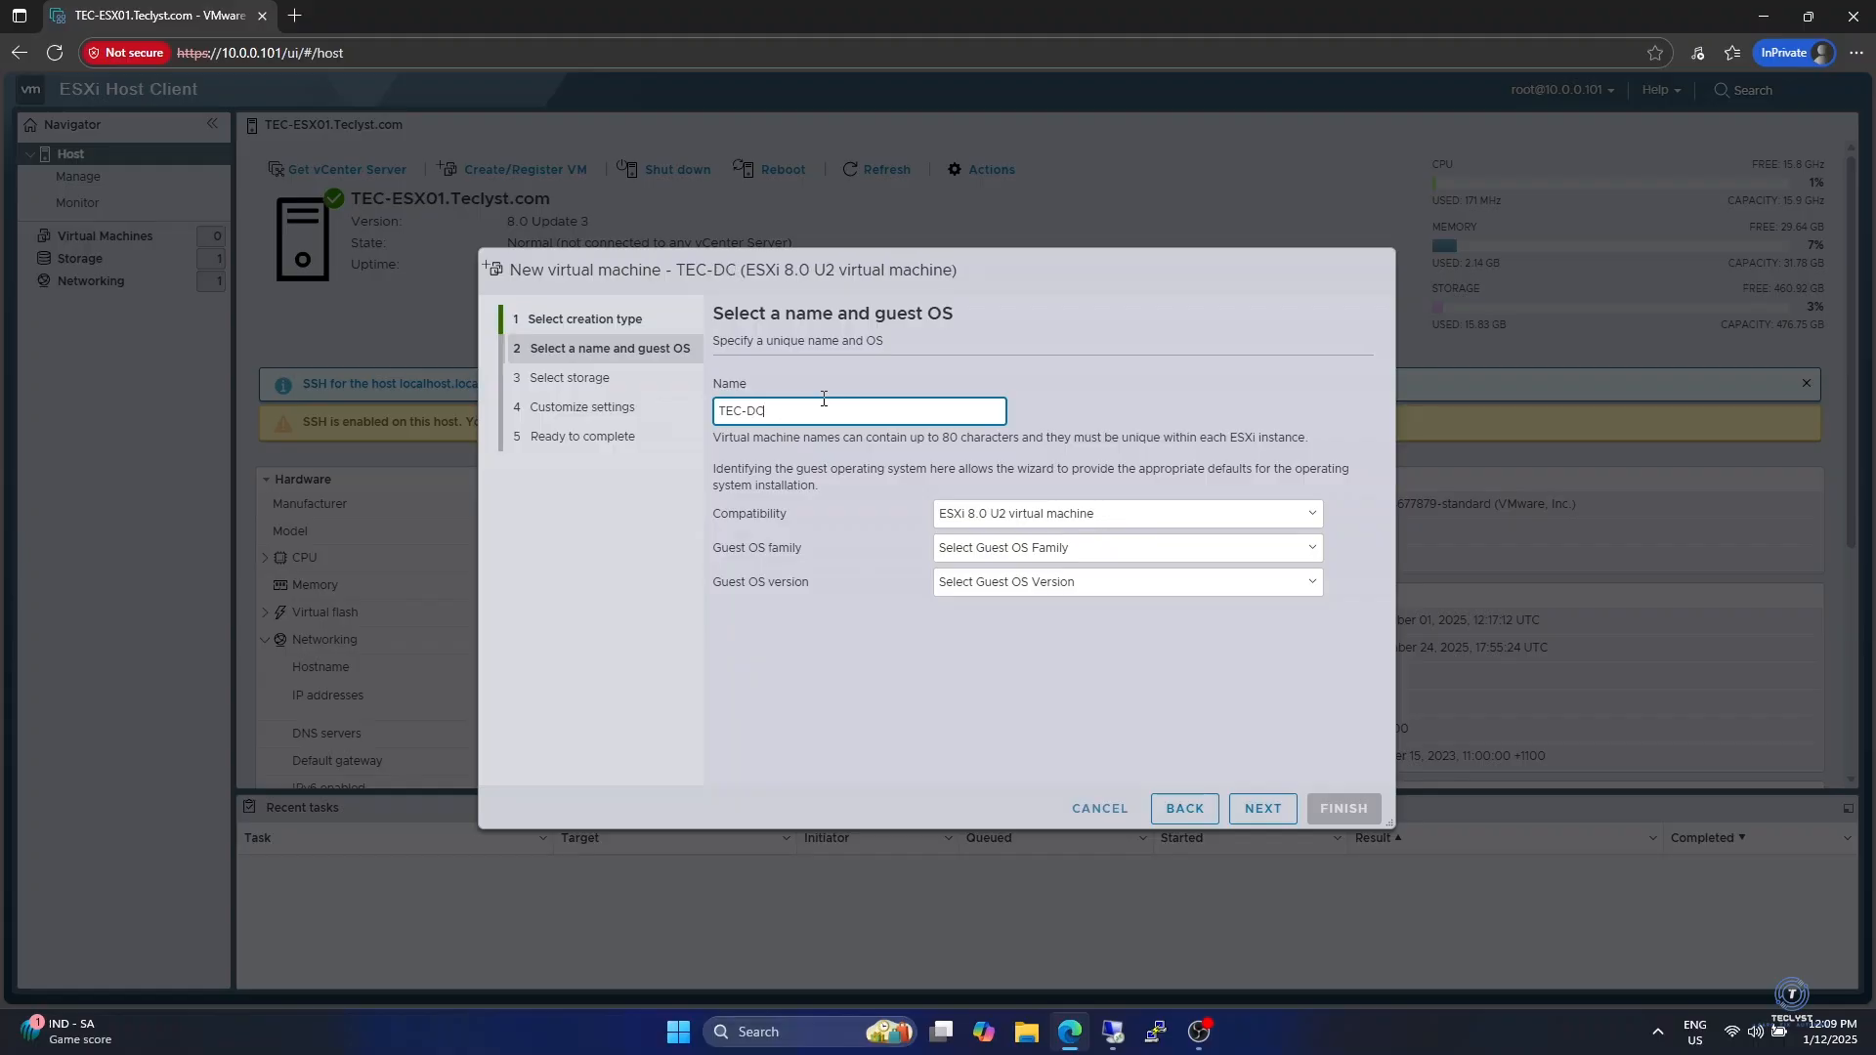
# - Keep ESXi 8.0 U2 compatibility, set the guest OS to Windows, Microsoft Windows Server 2025 (64-bit), and enable Windows Virtualization Based Security
pyautogui.click(1051, 513)
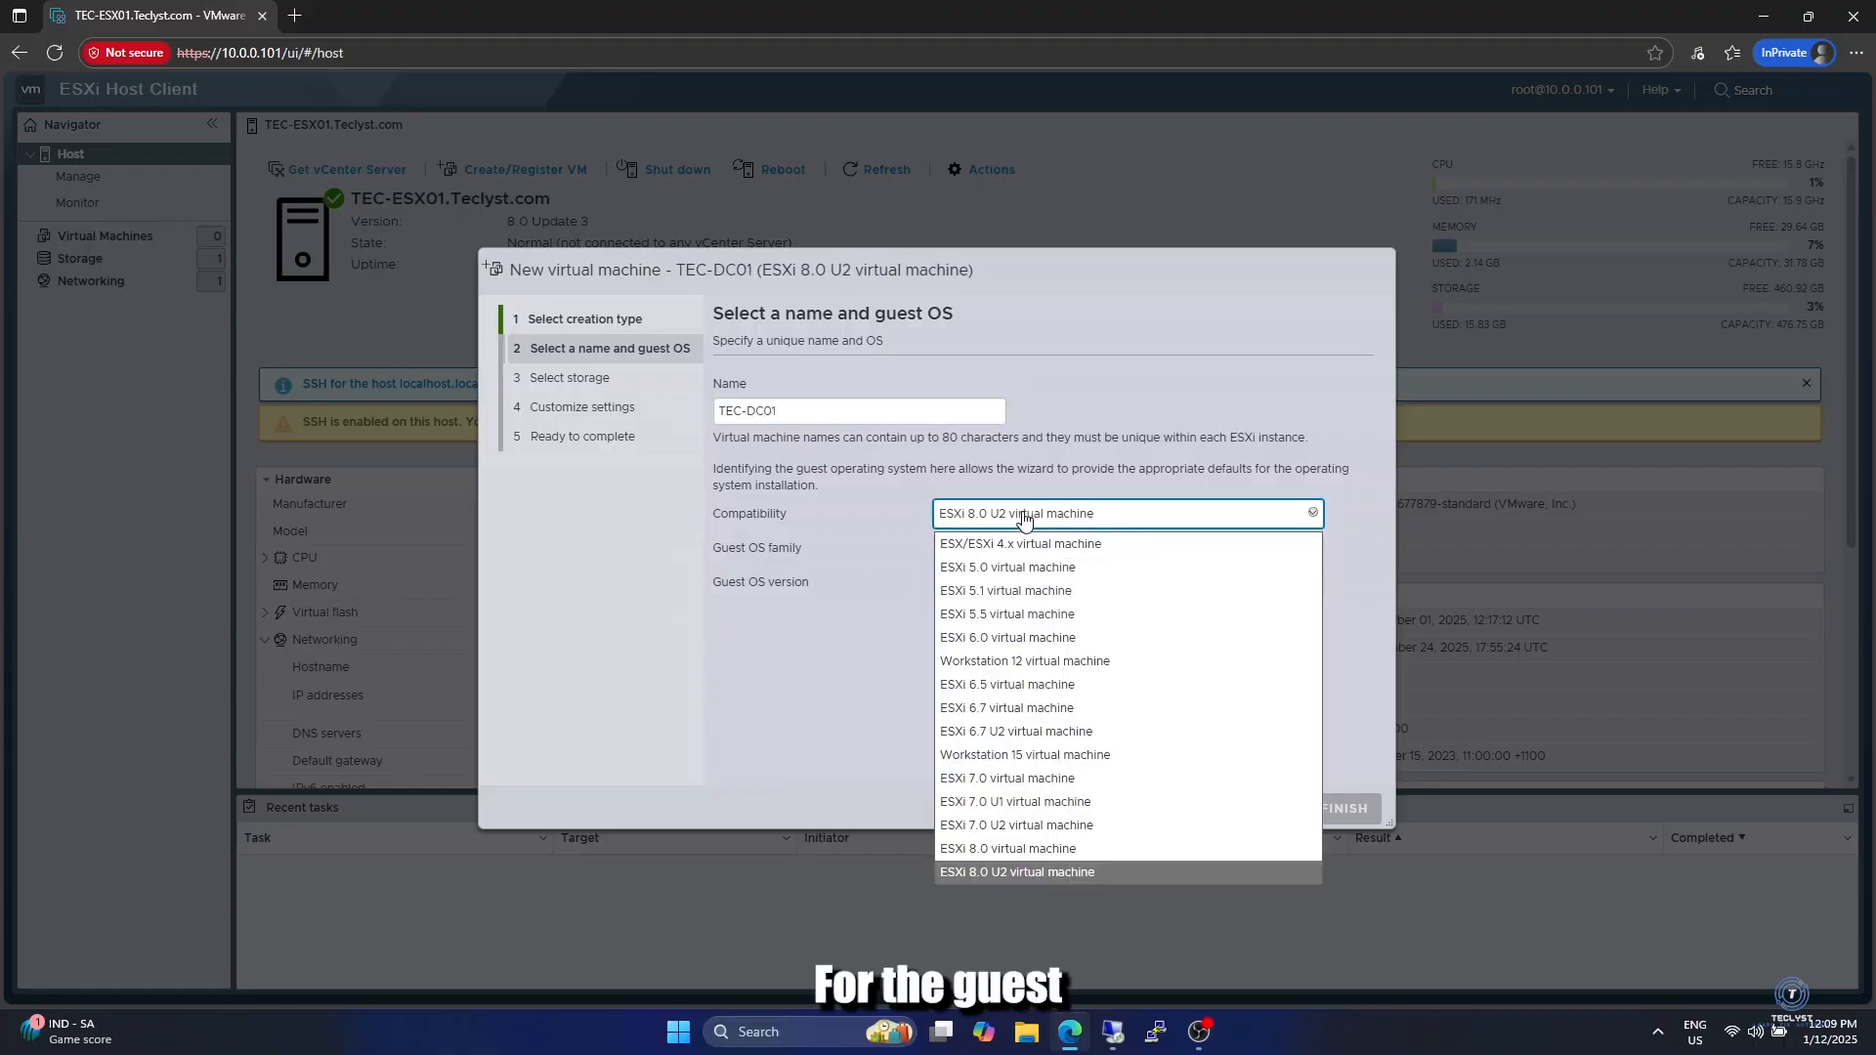
pyautogui.click(1037, 520)
pyautogui.click(1010, 549)
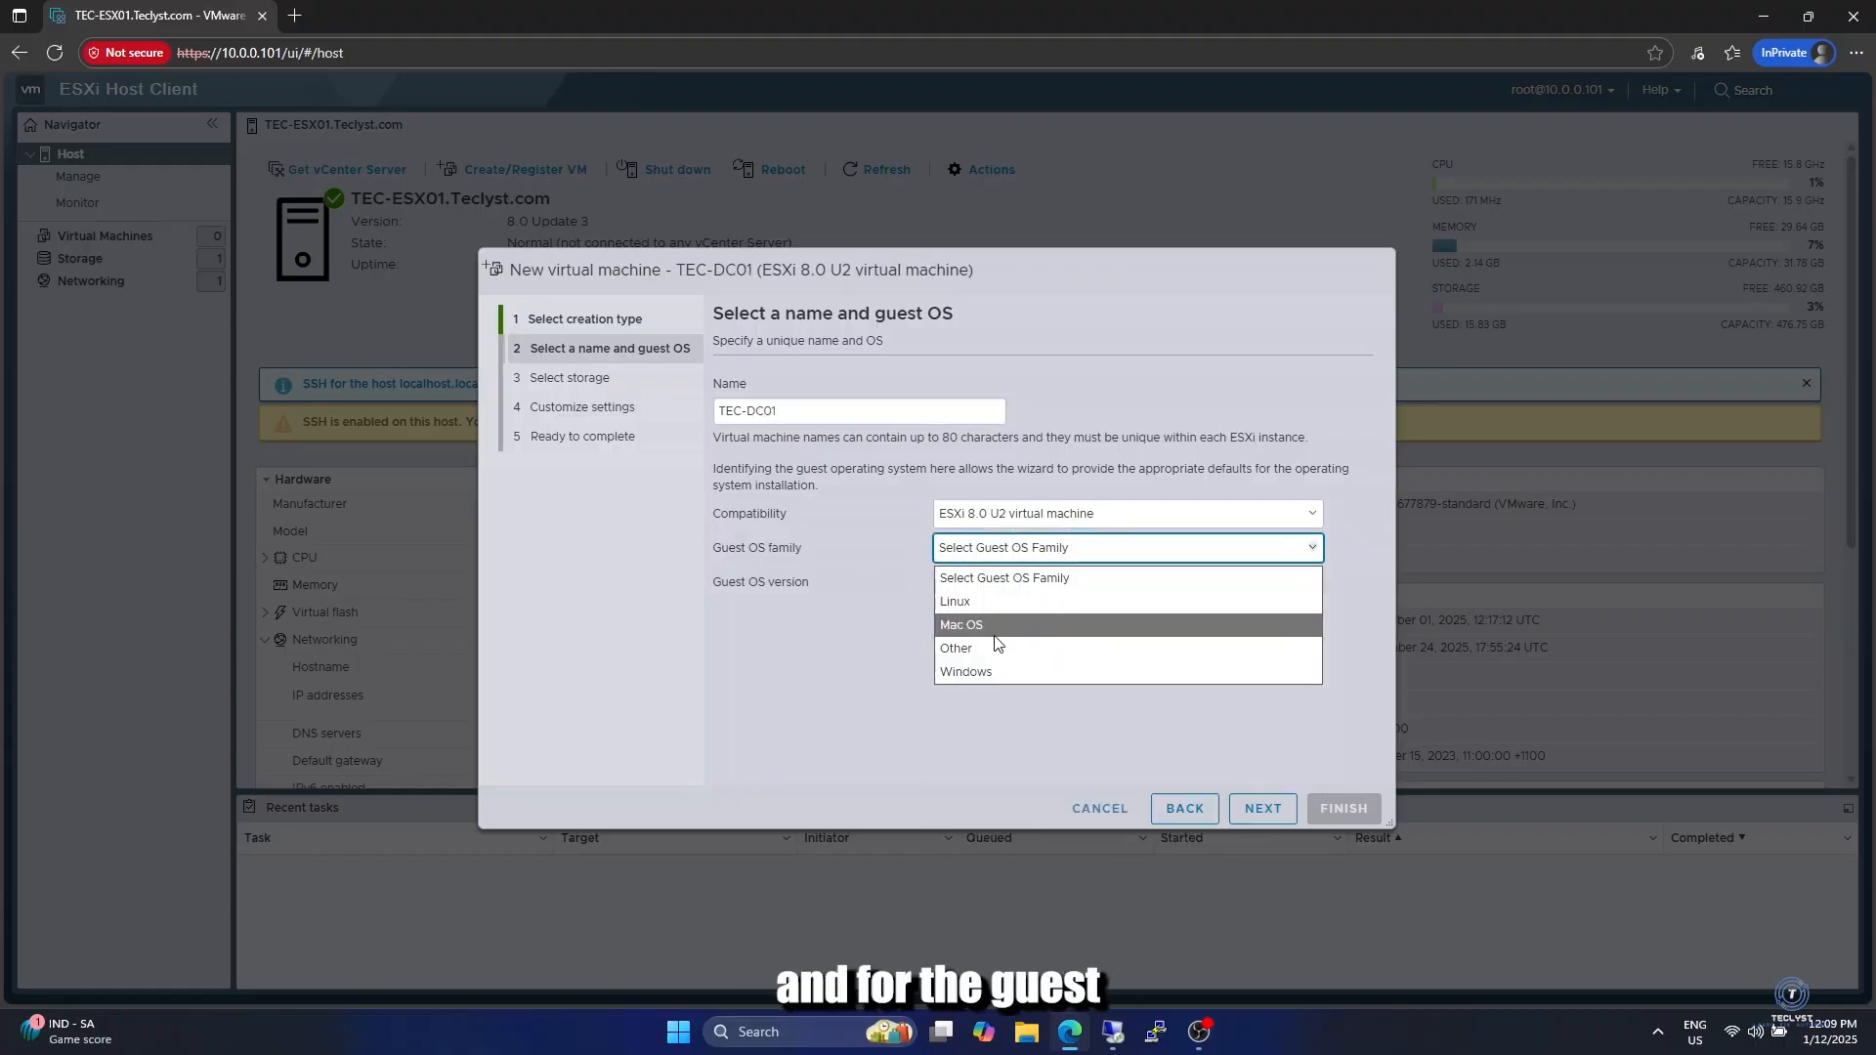
pyautogui.click(978, 675)
pyautogui.click(1000, 586)
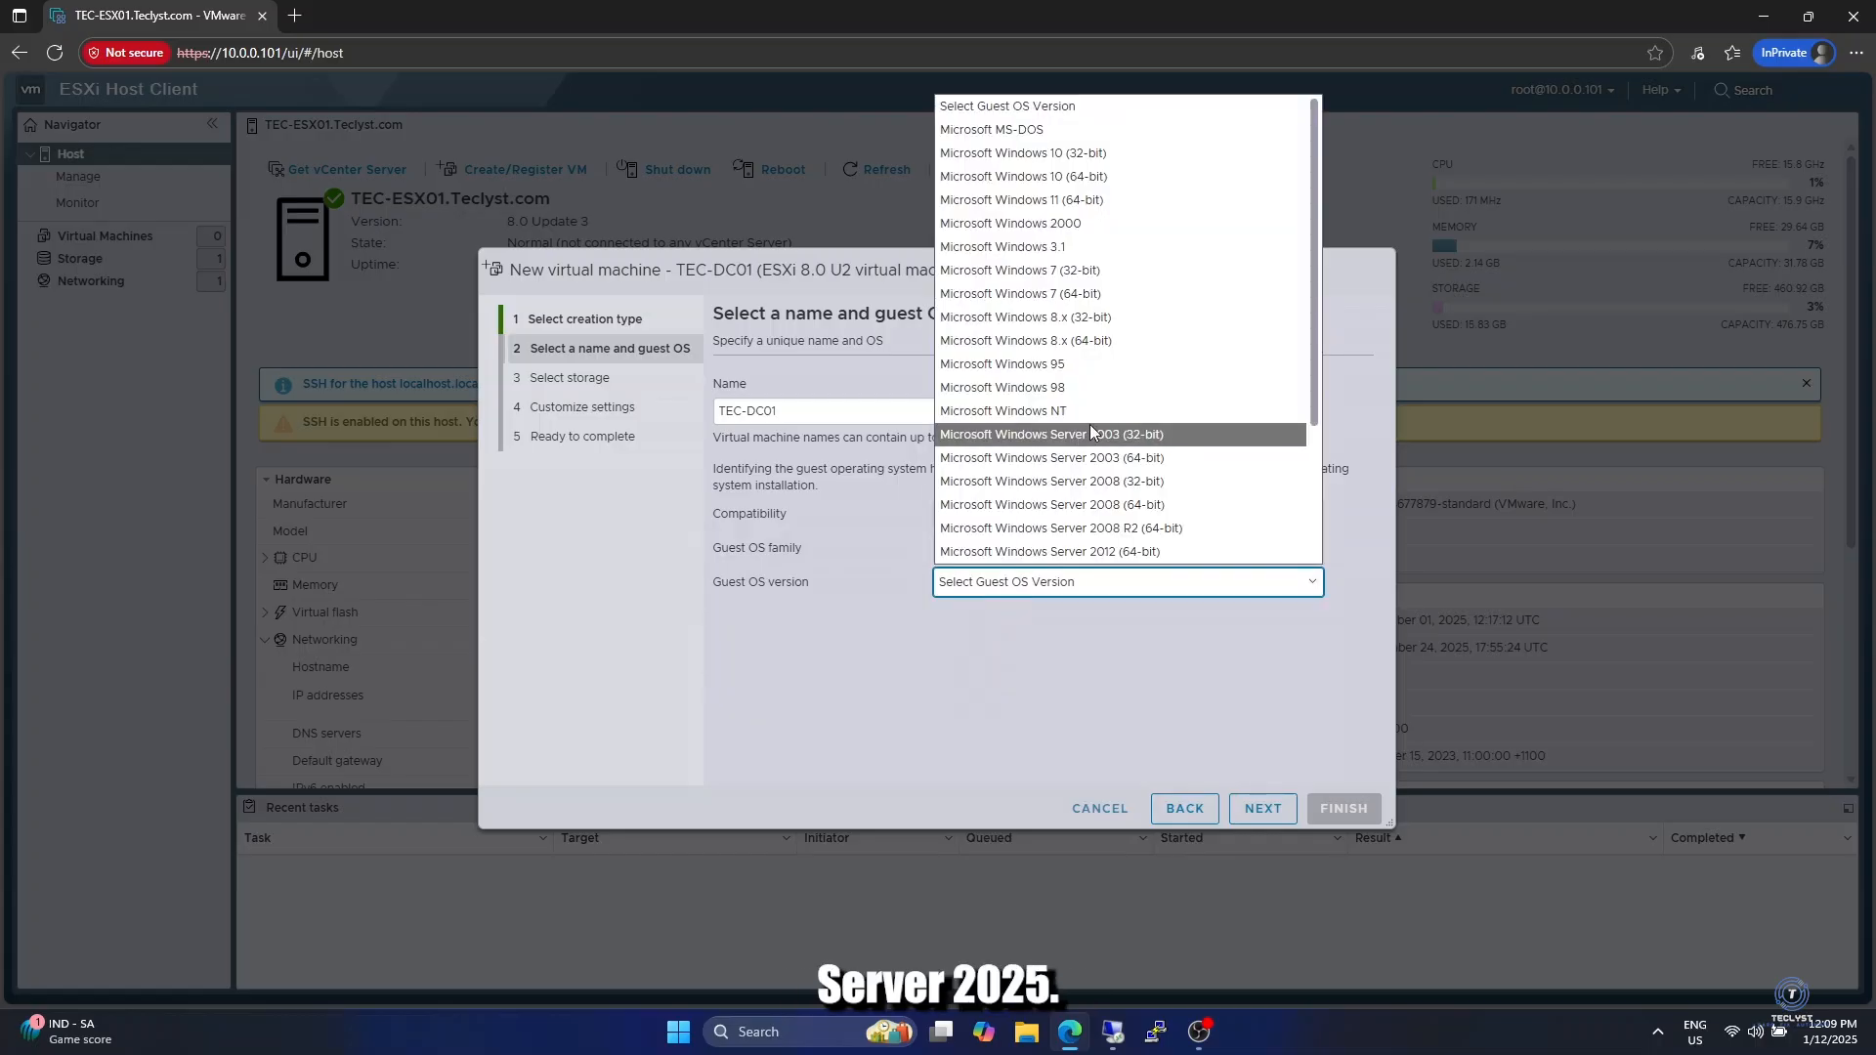
pyautogui.scroll(-3, 1088, 479)
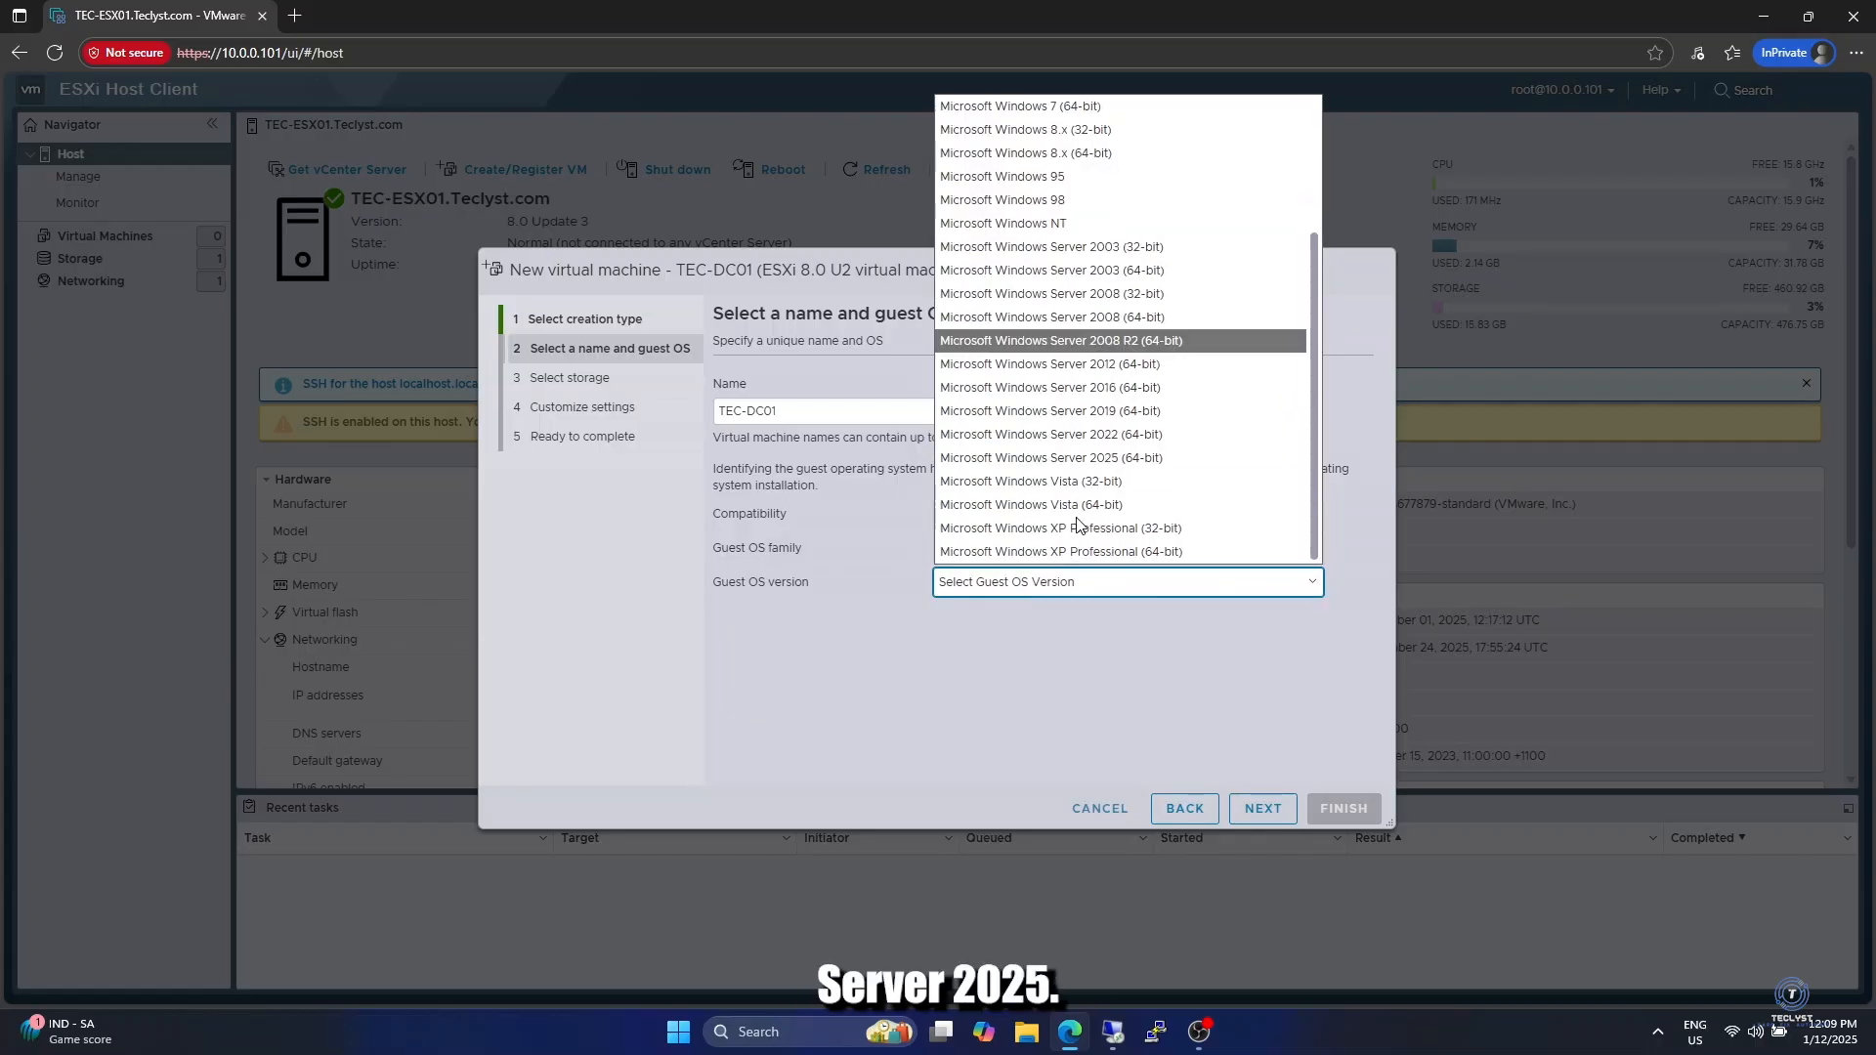
pyautogui.click(1087, 458)
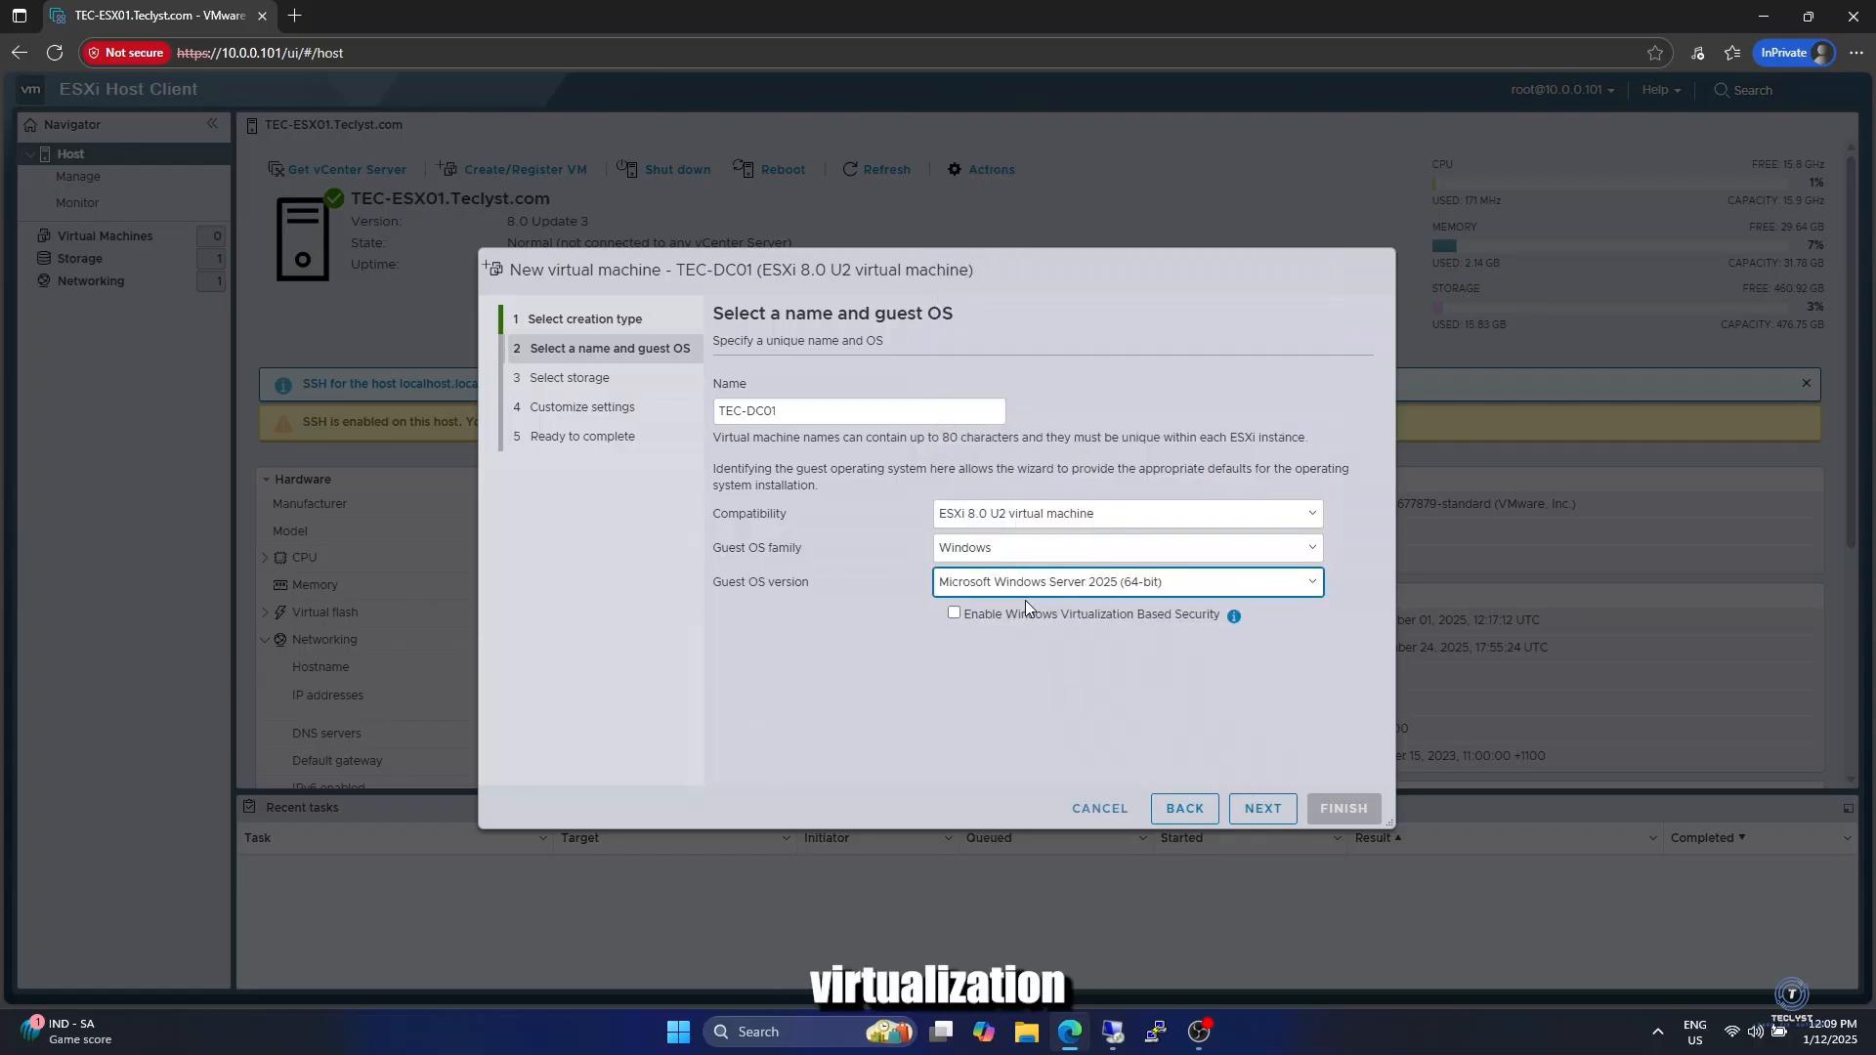
pyautogui.click(954, 614)
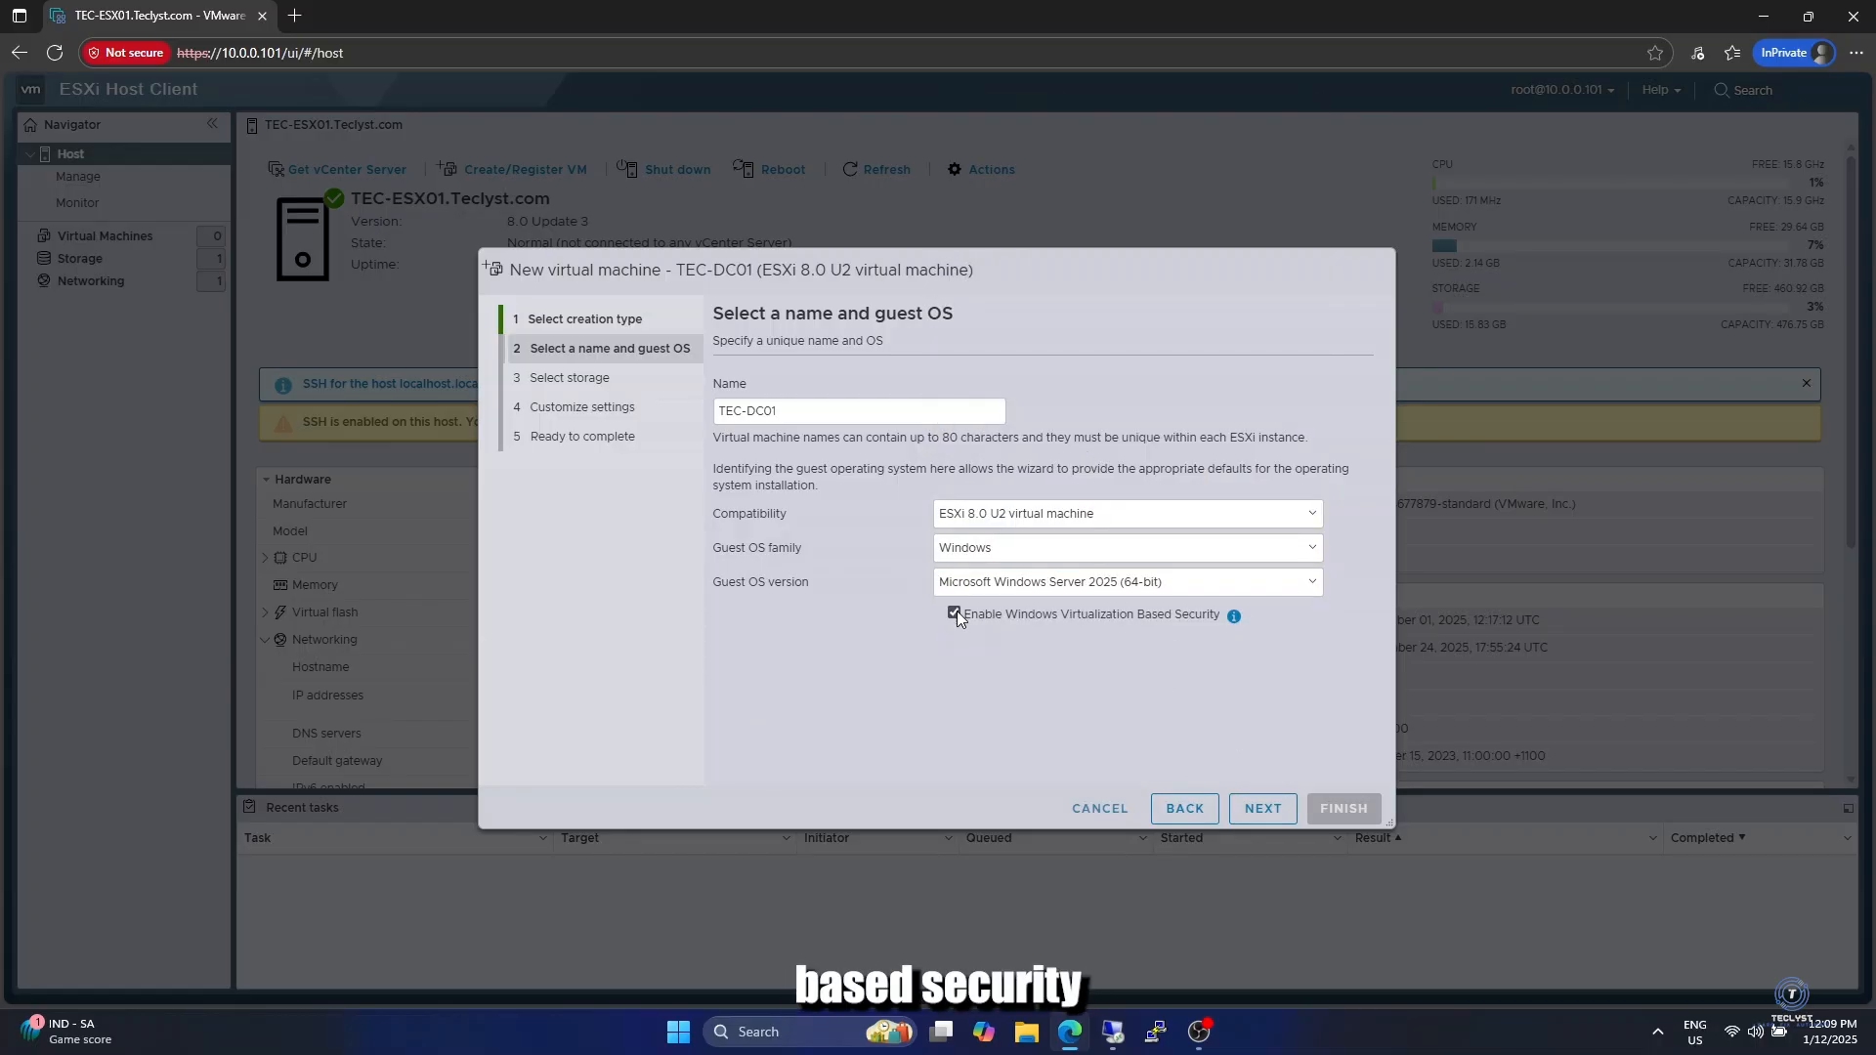
pyautogui.click(1262, 808)
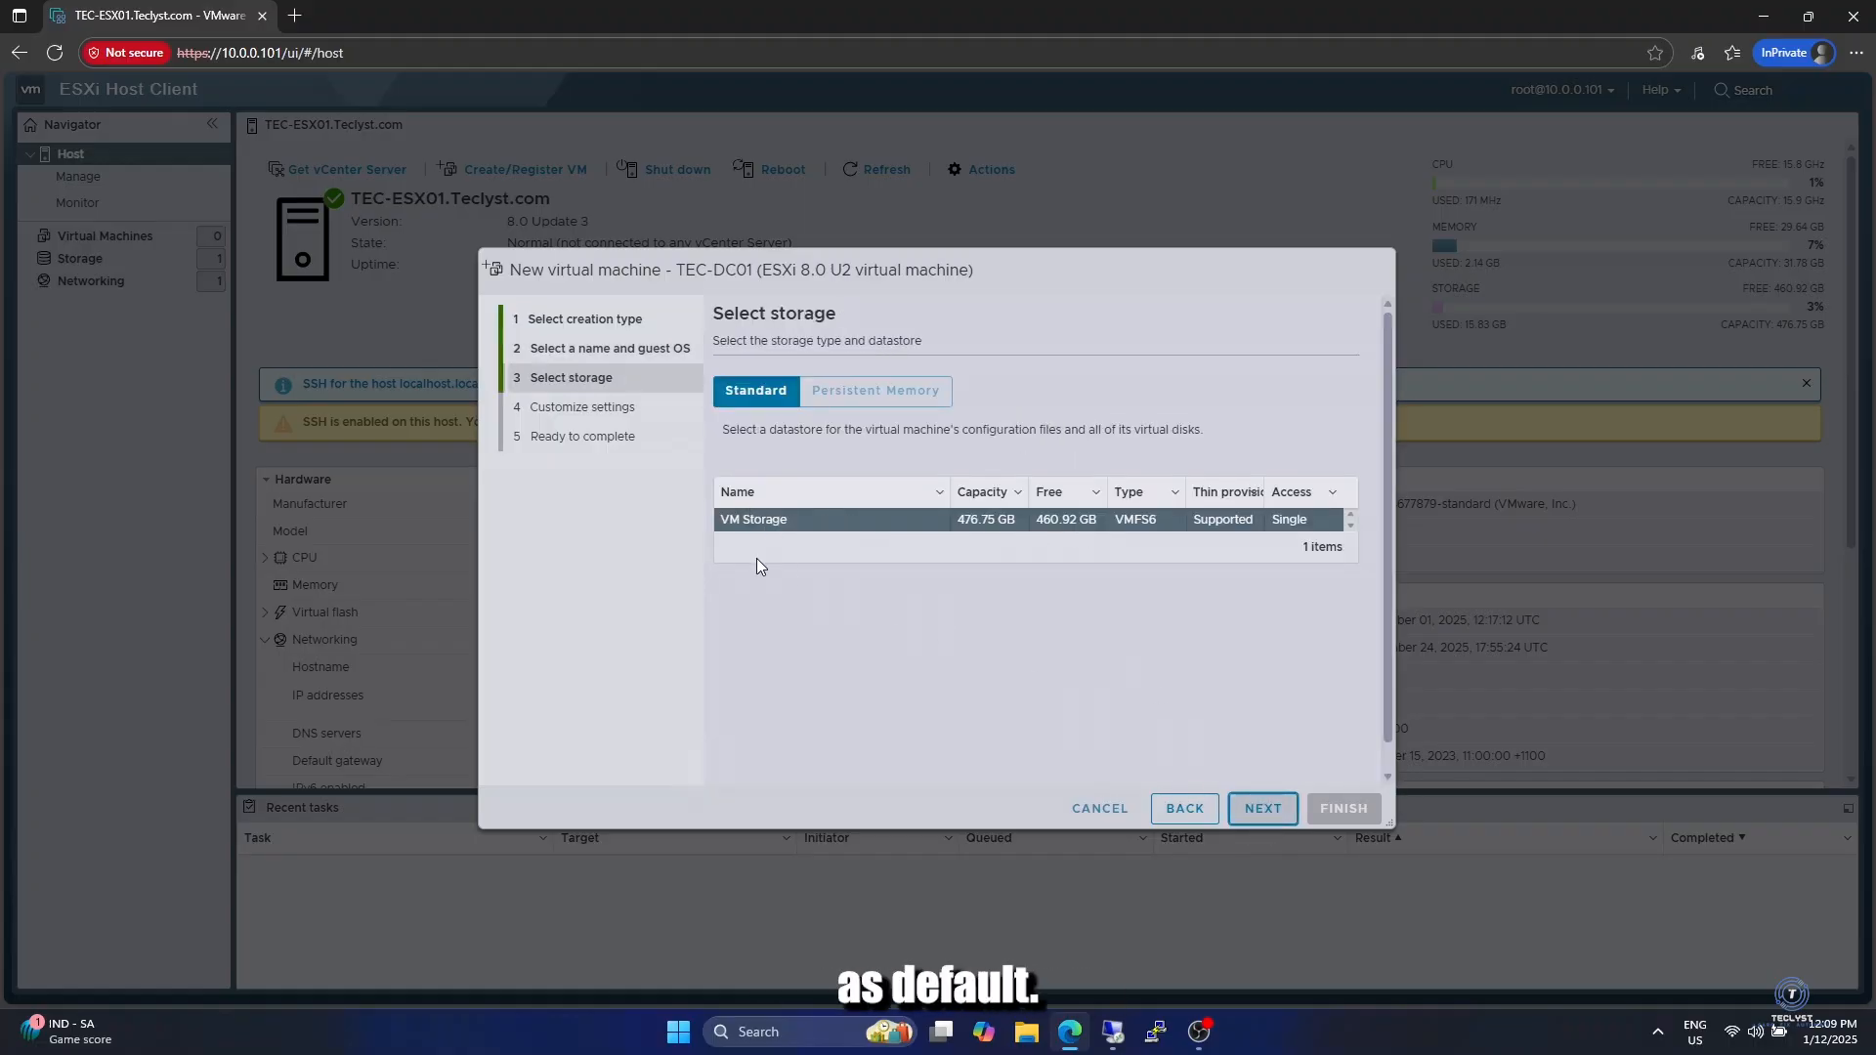
# - Accept the VM Storage datastore and set Hard disk 1's disk provisioning to thin provisioned
pyautogui.click(1263, 808)
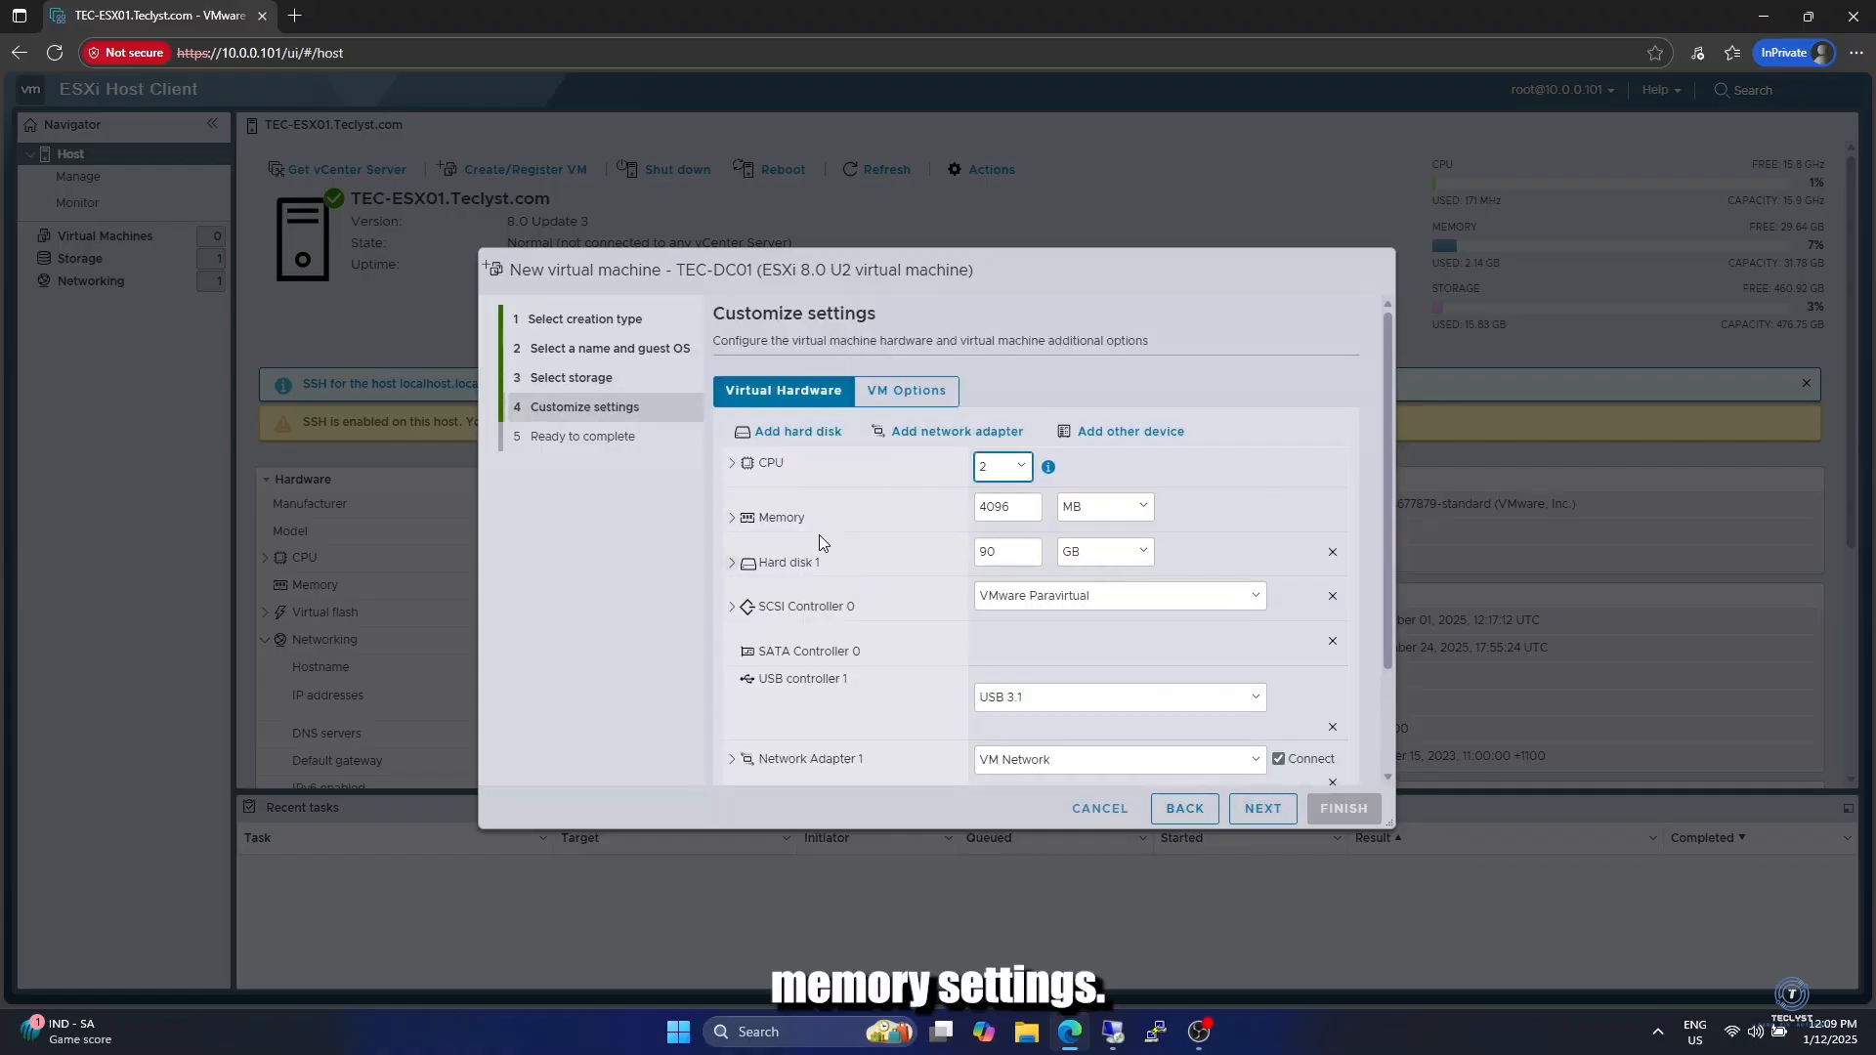
pyautogui.click(730, 564)
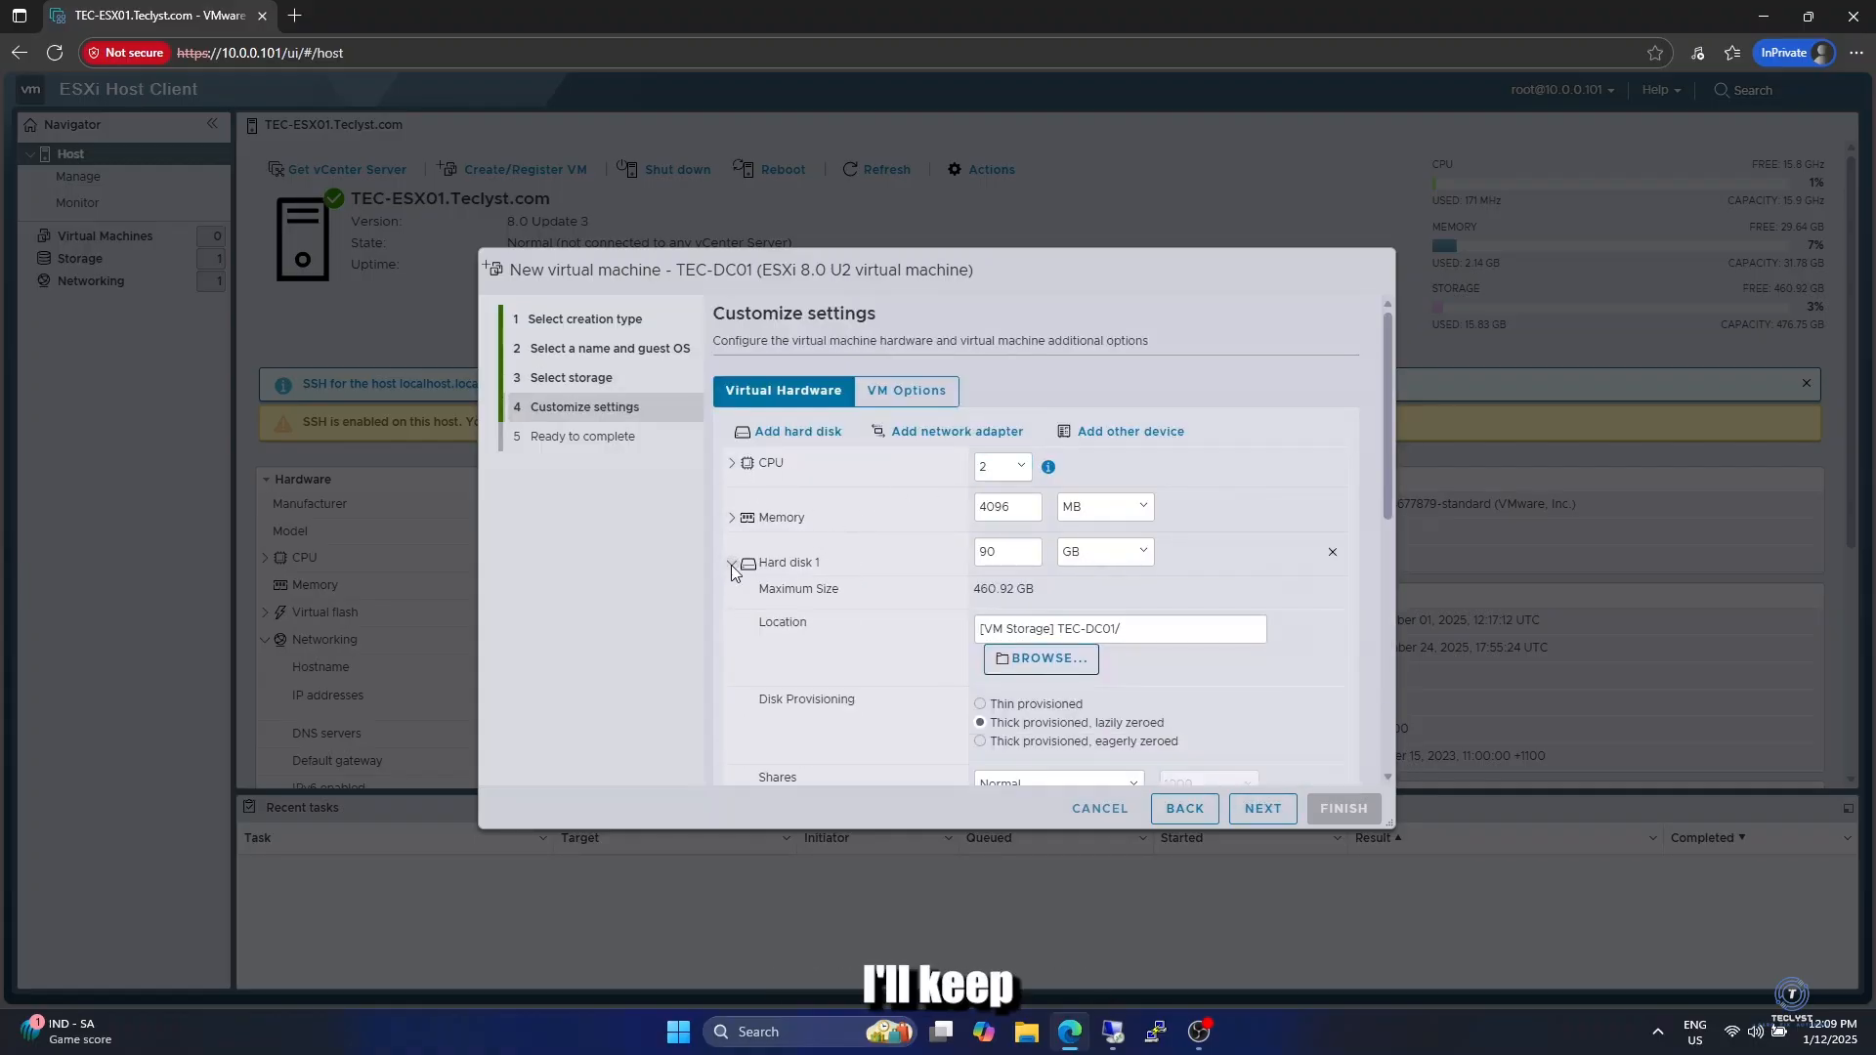
pyautogui.click(981, 704)
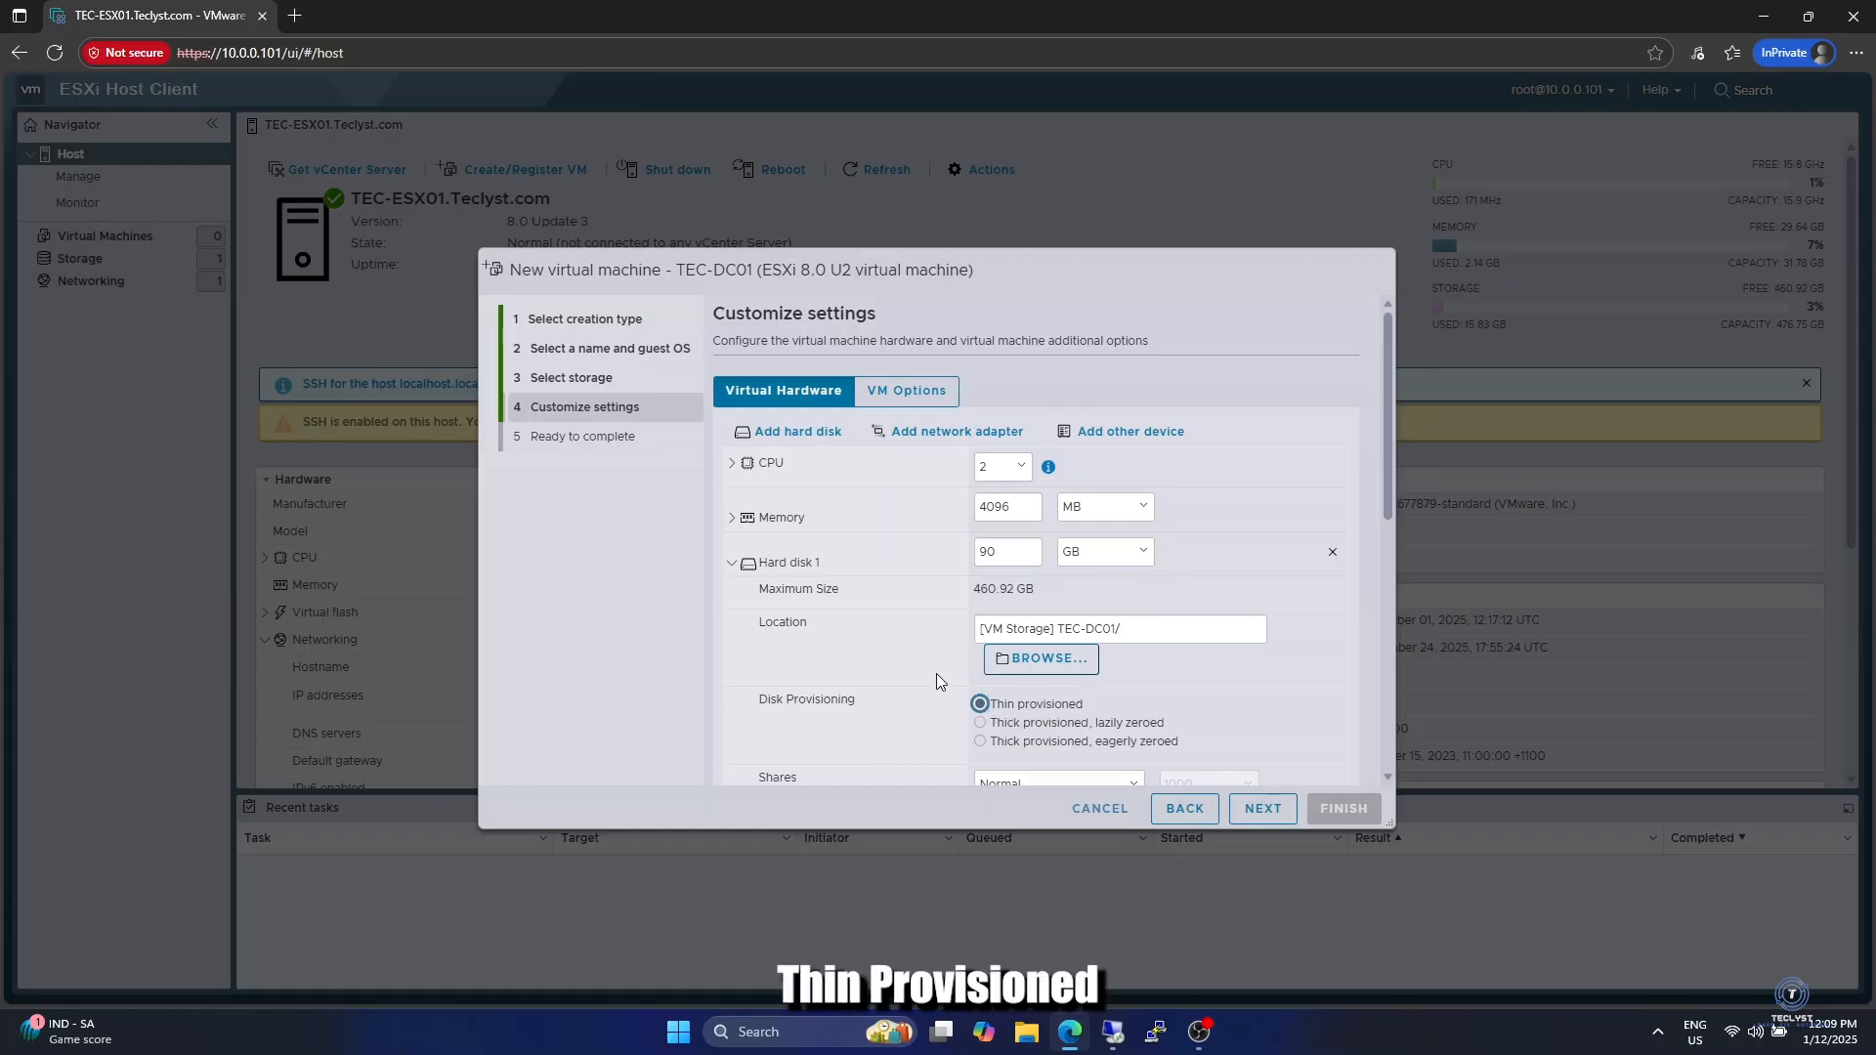
pyautogui.click(733, 564)
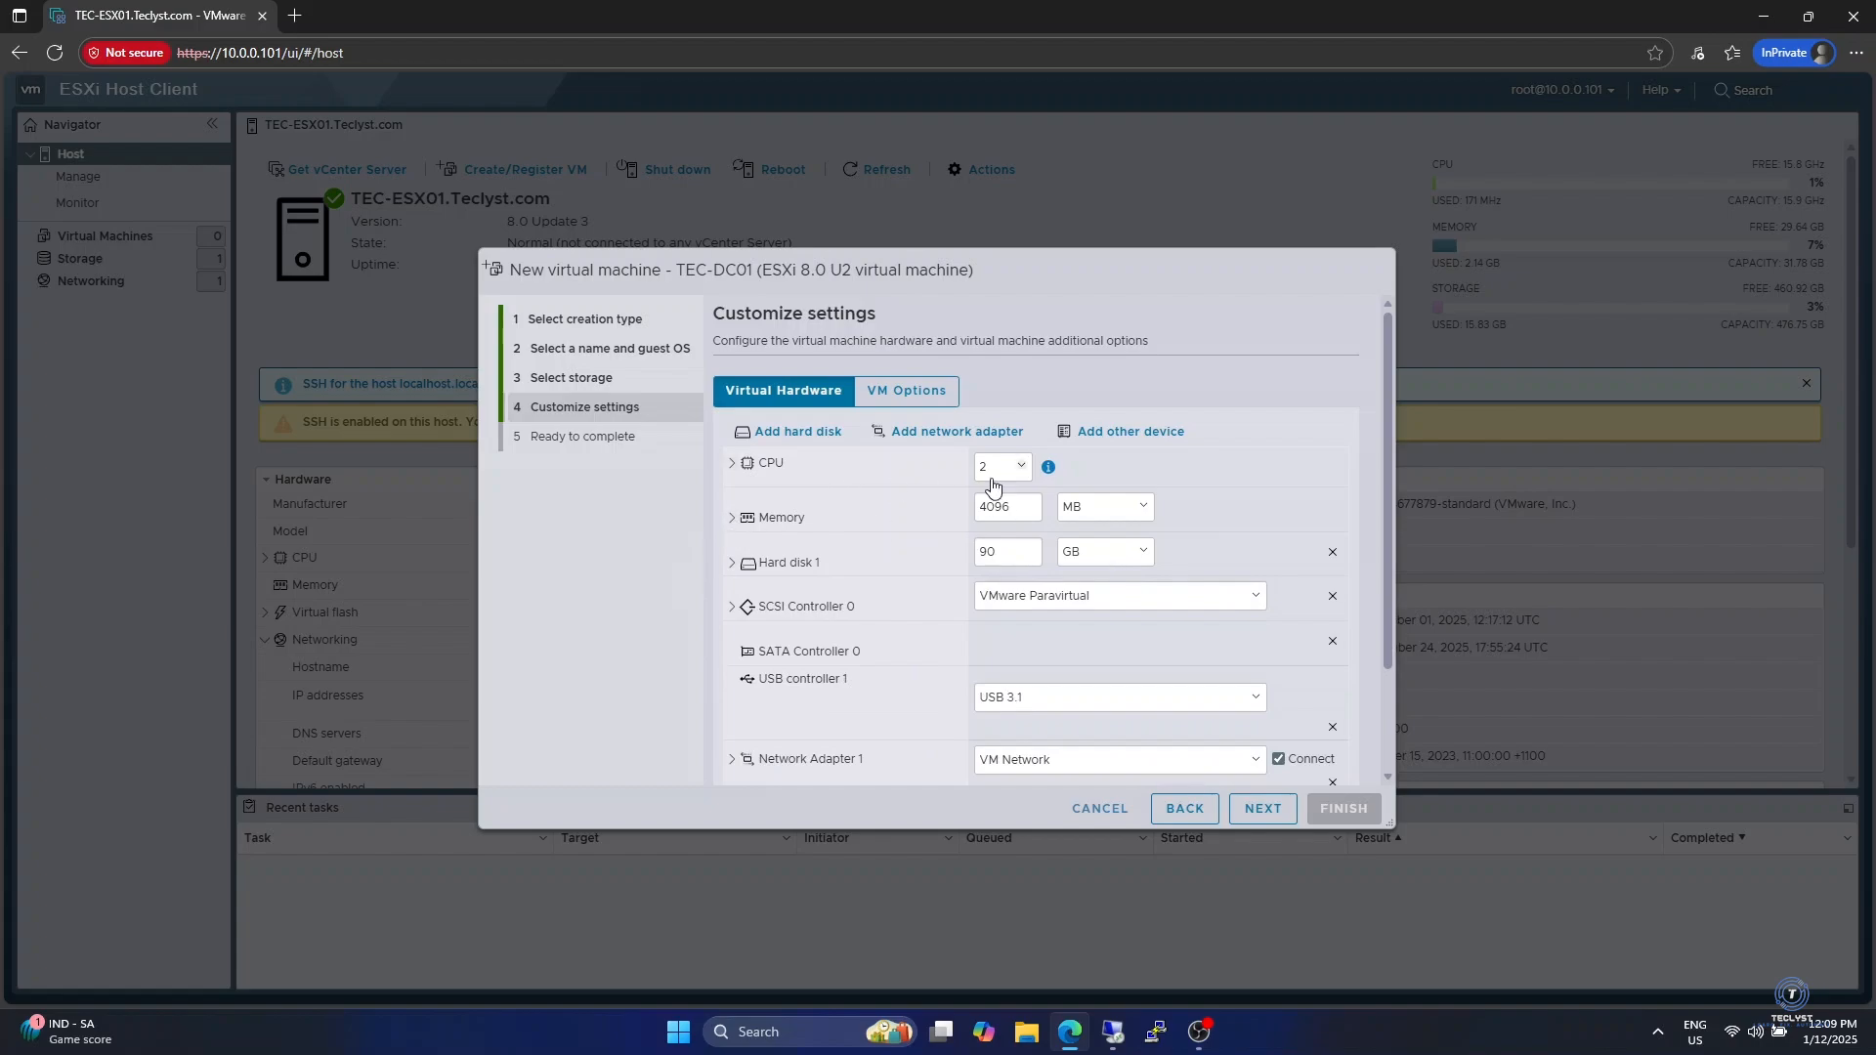
# - Assign the datastore ISO file 26100.1742.240906-0331.ge_release_svc_refresh_SERVER_EVAL_x64FRE_en-us.iso from VM Storage's ISOs folder to CD/DVD Drive 1
pyautogui.scroll(-2, 905, 641)
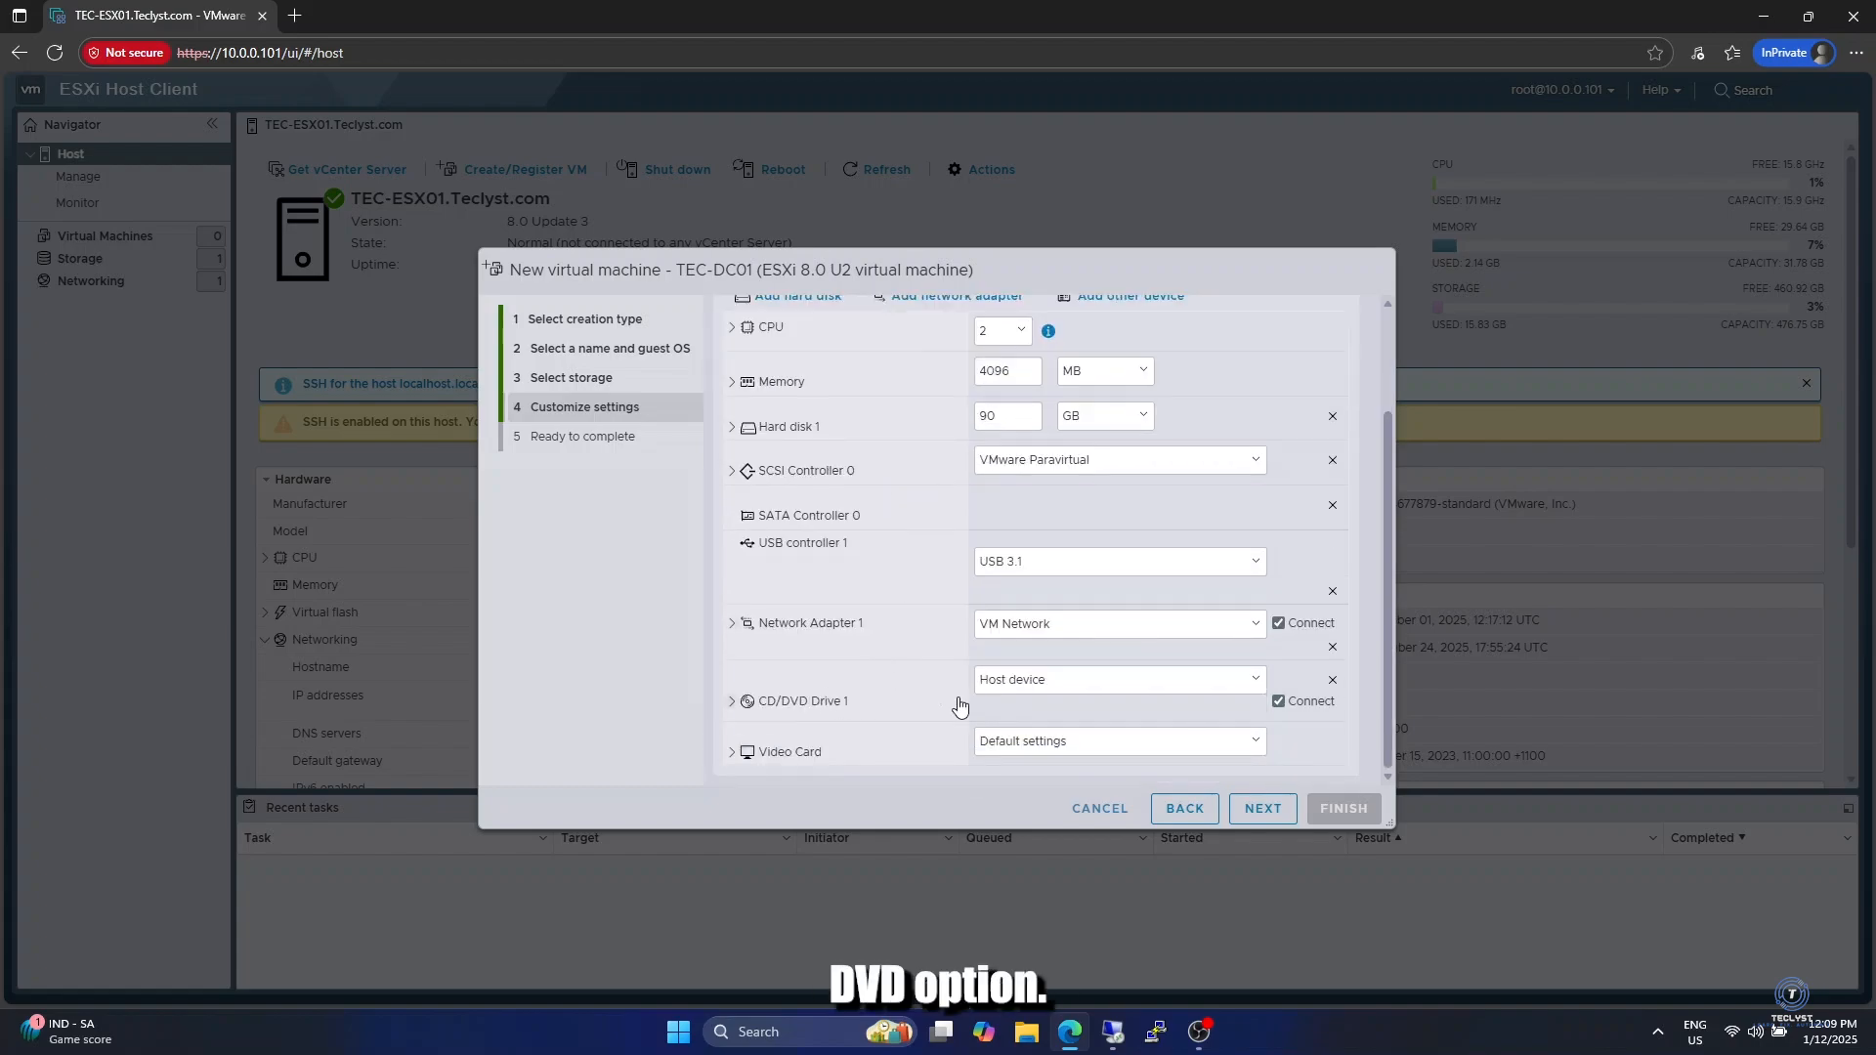
pyautogui.click(734, 702)
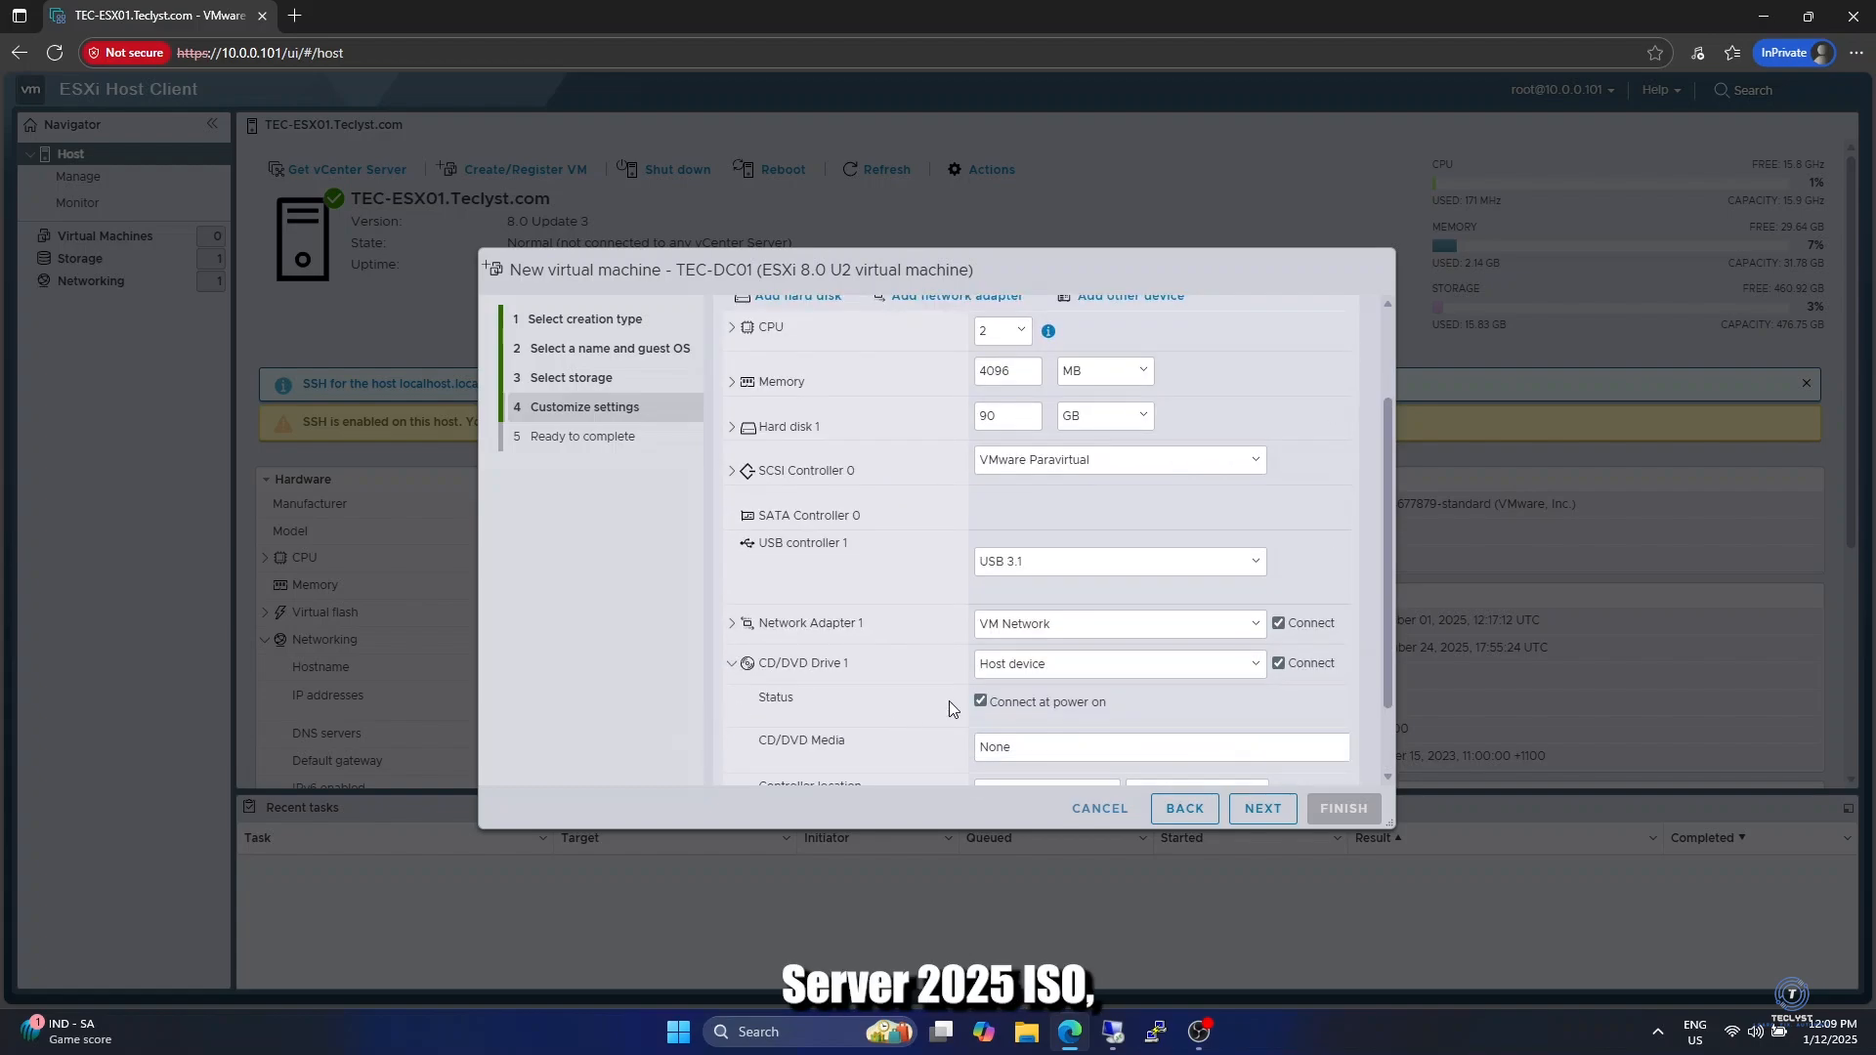
pyautogui.click(1248, 663)
pyautogui.click(1052, 713)
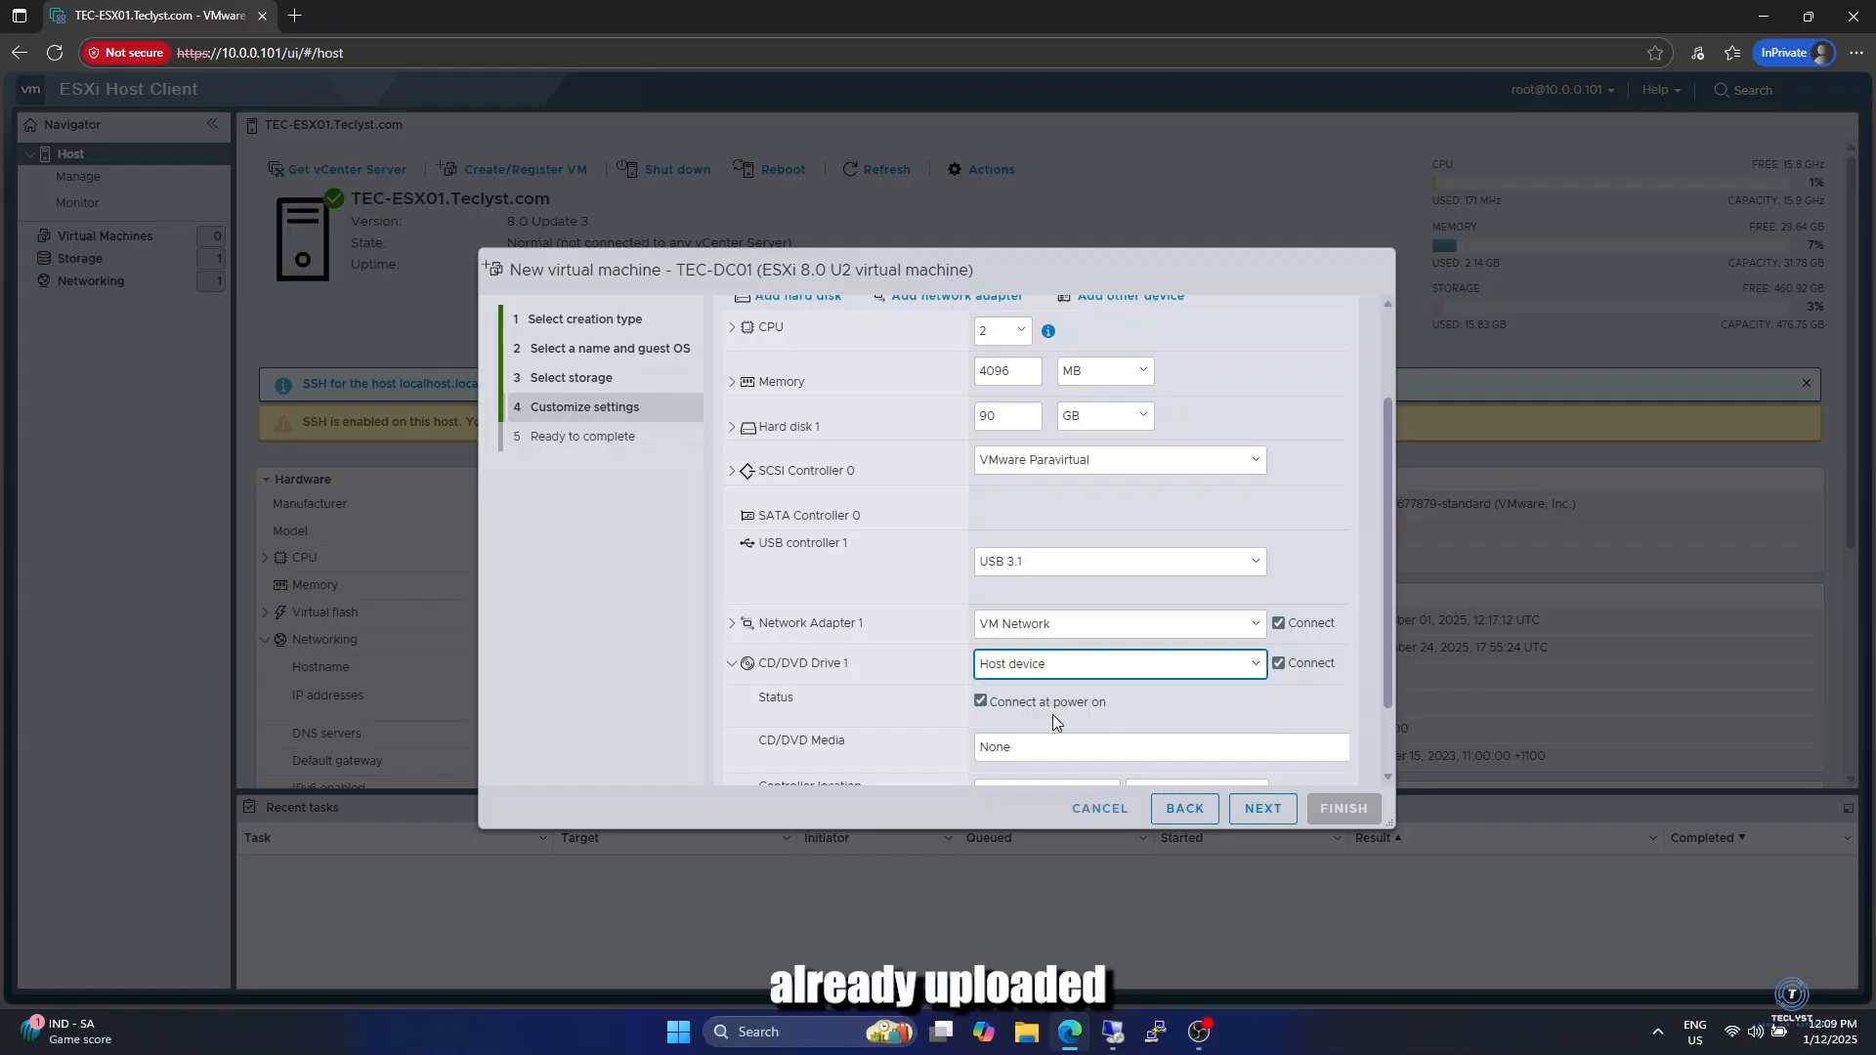
pyautogui.click(817, 456)
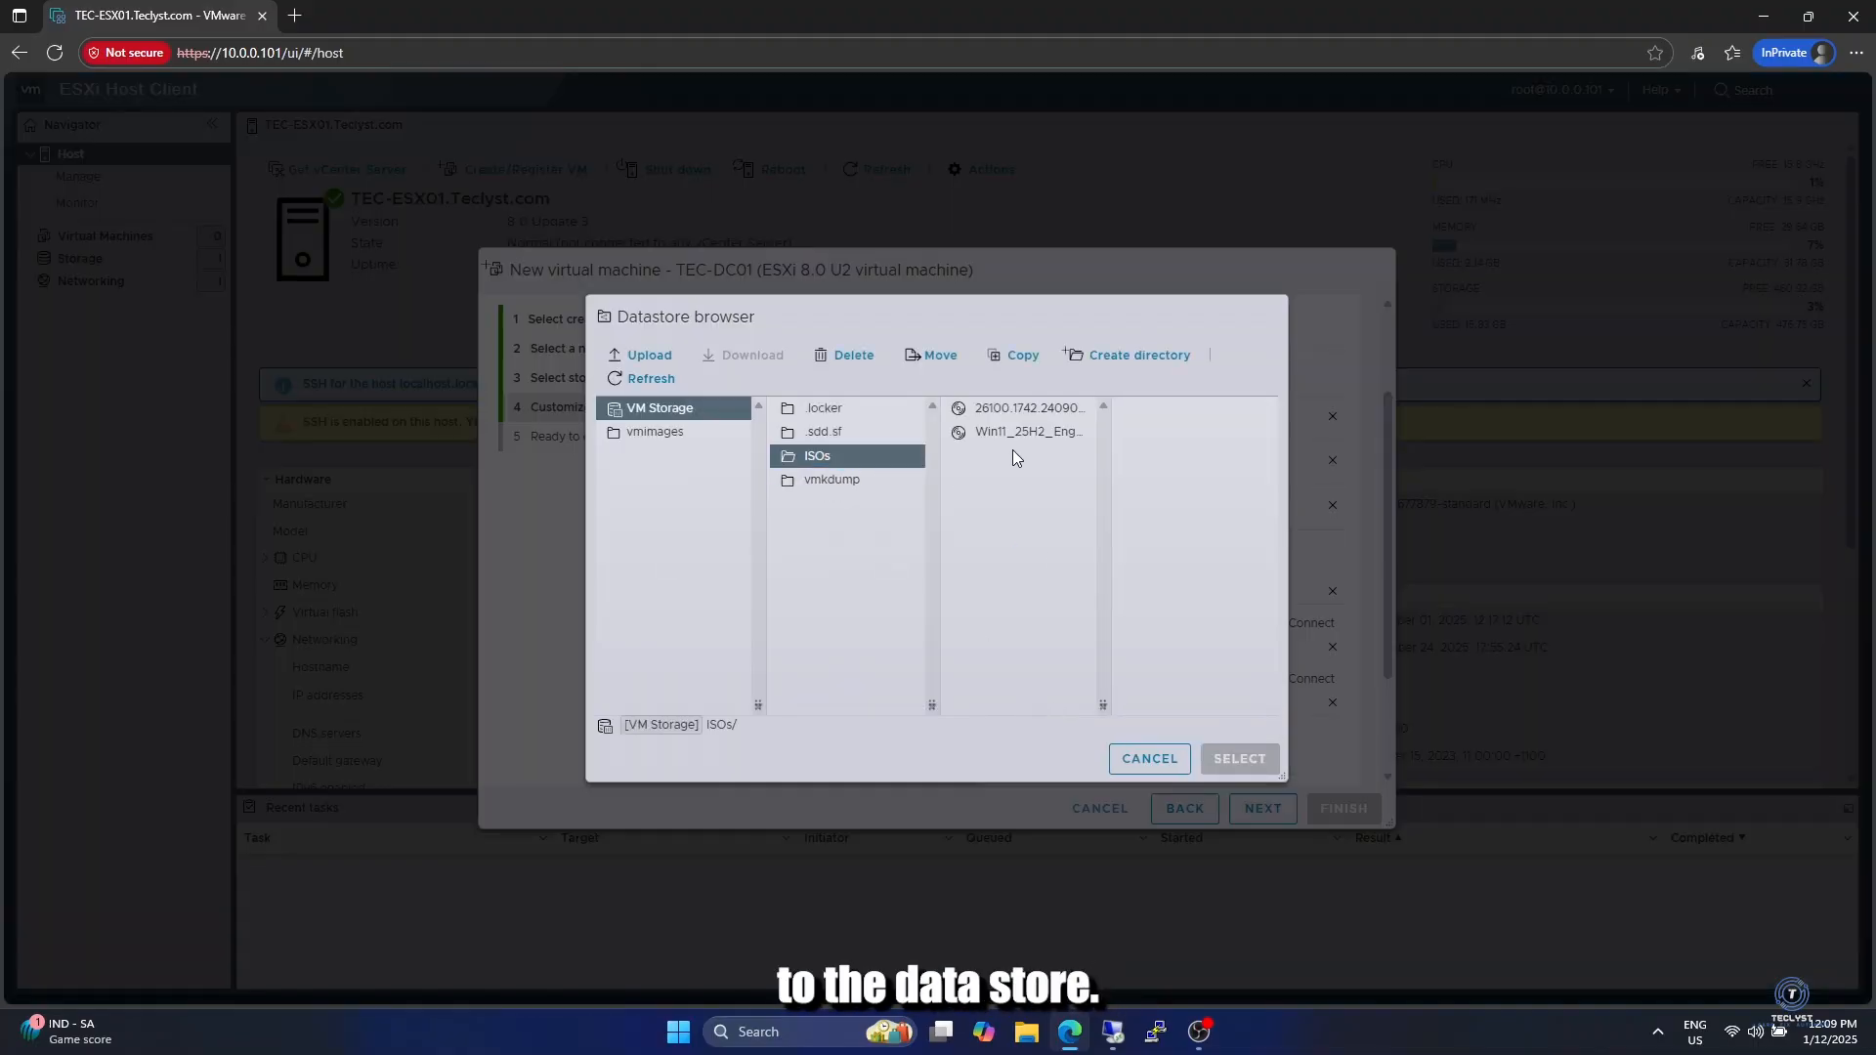
pyautogui.click(997, 411)
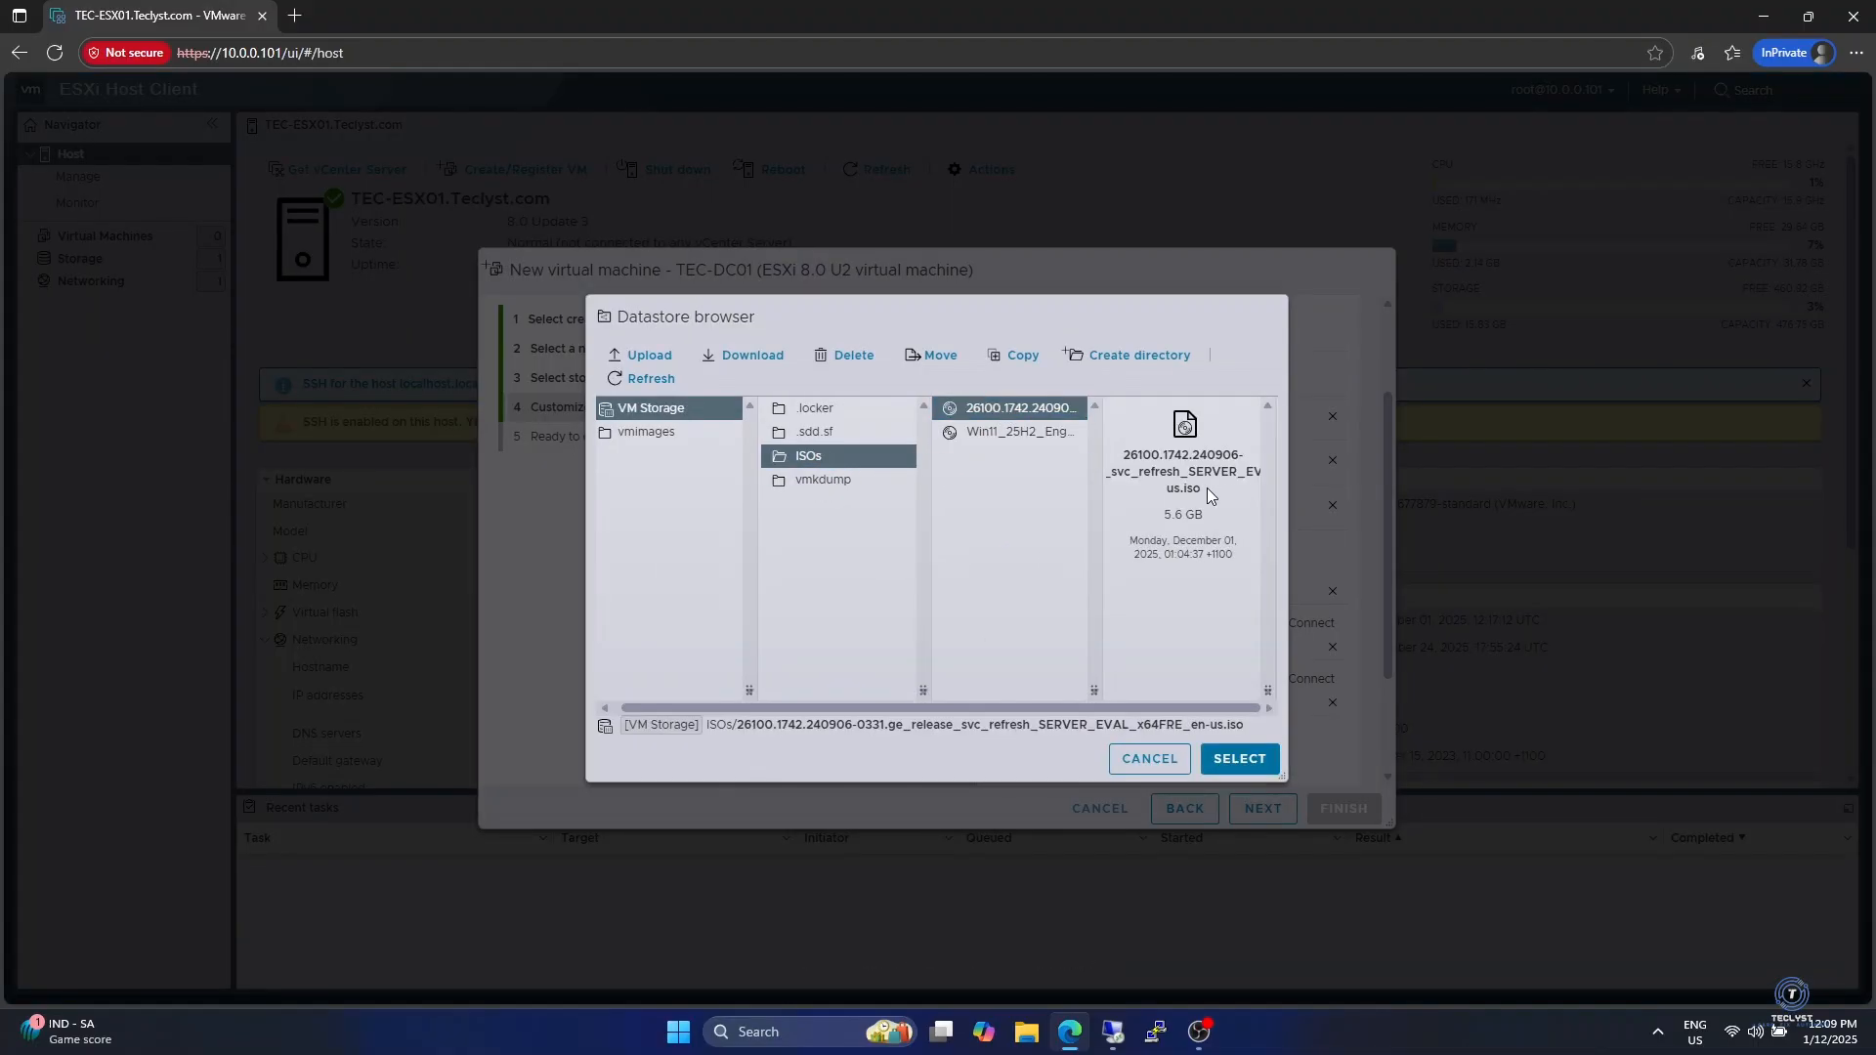
pyautogui.click(1241, 765)
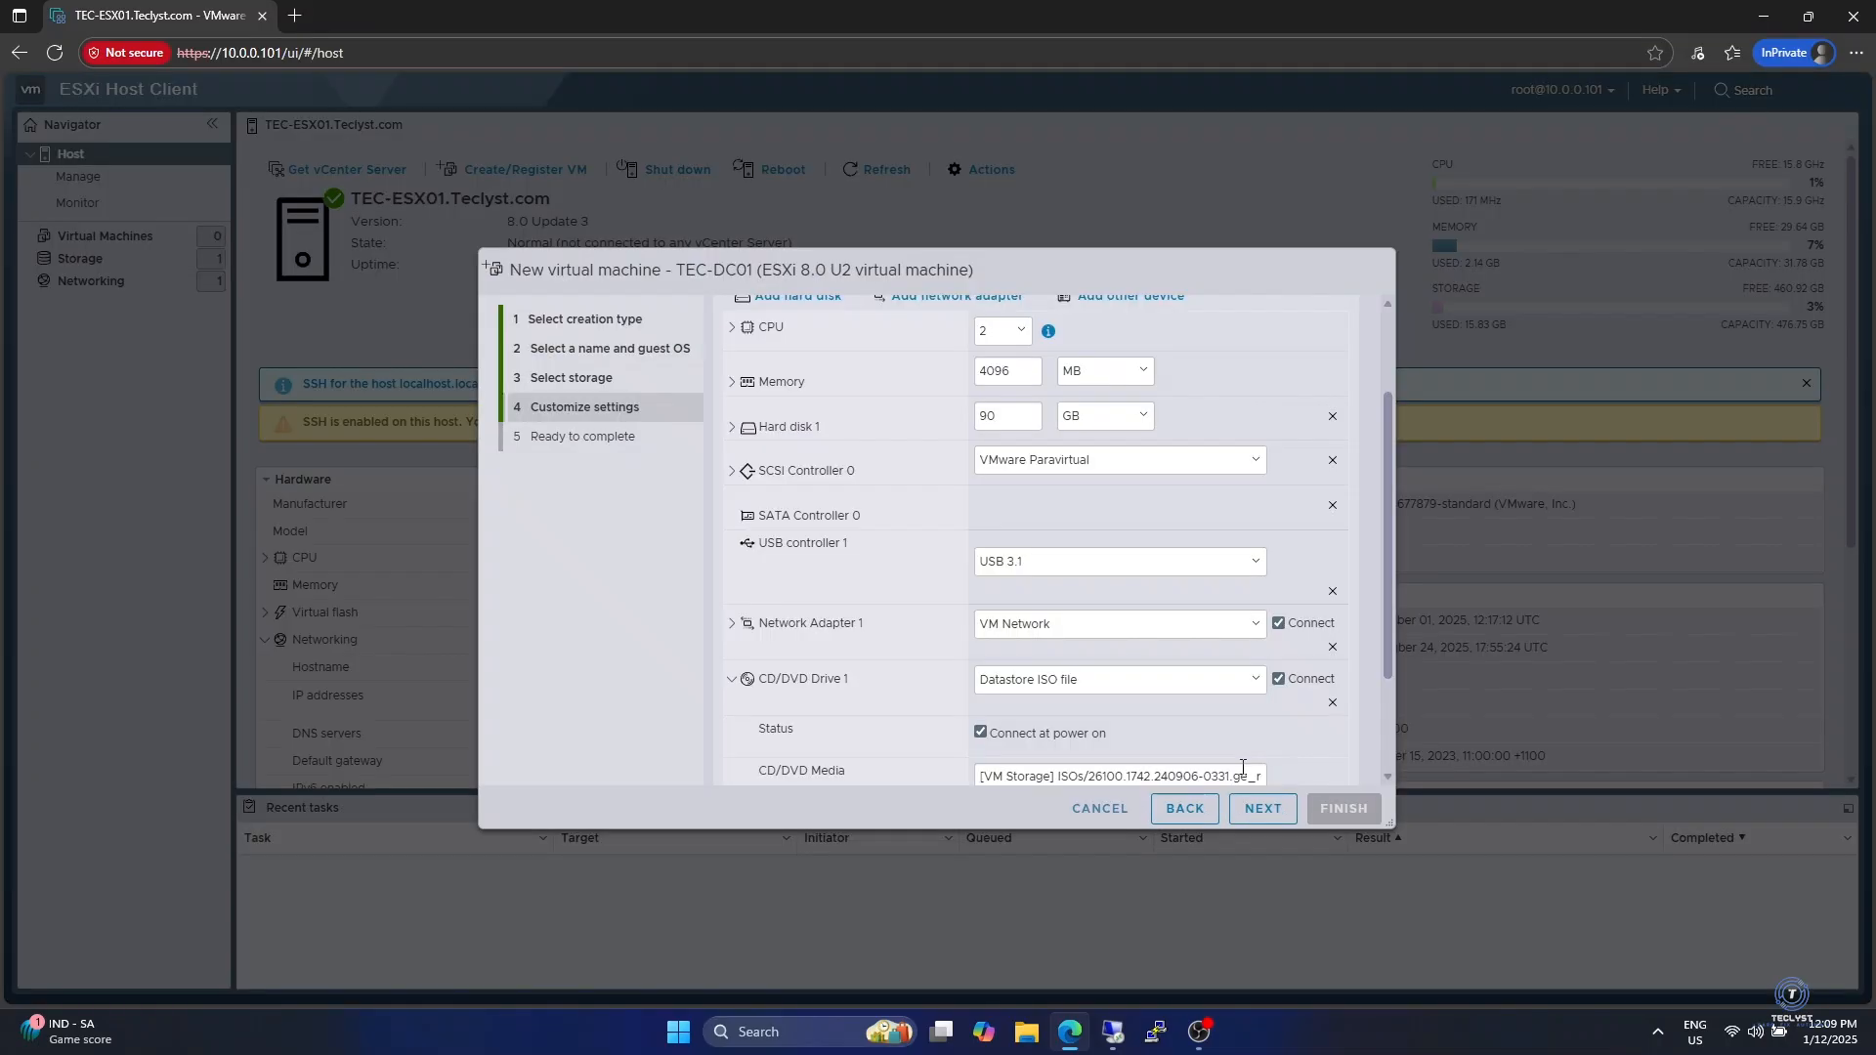
pyautogui.scroll(-2, 1013, 699)
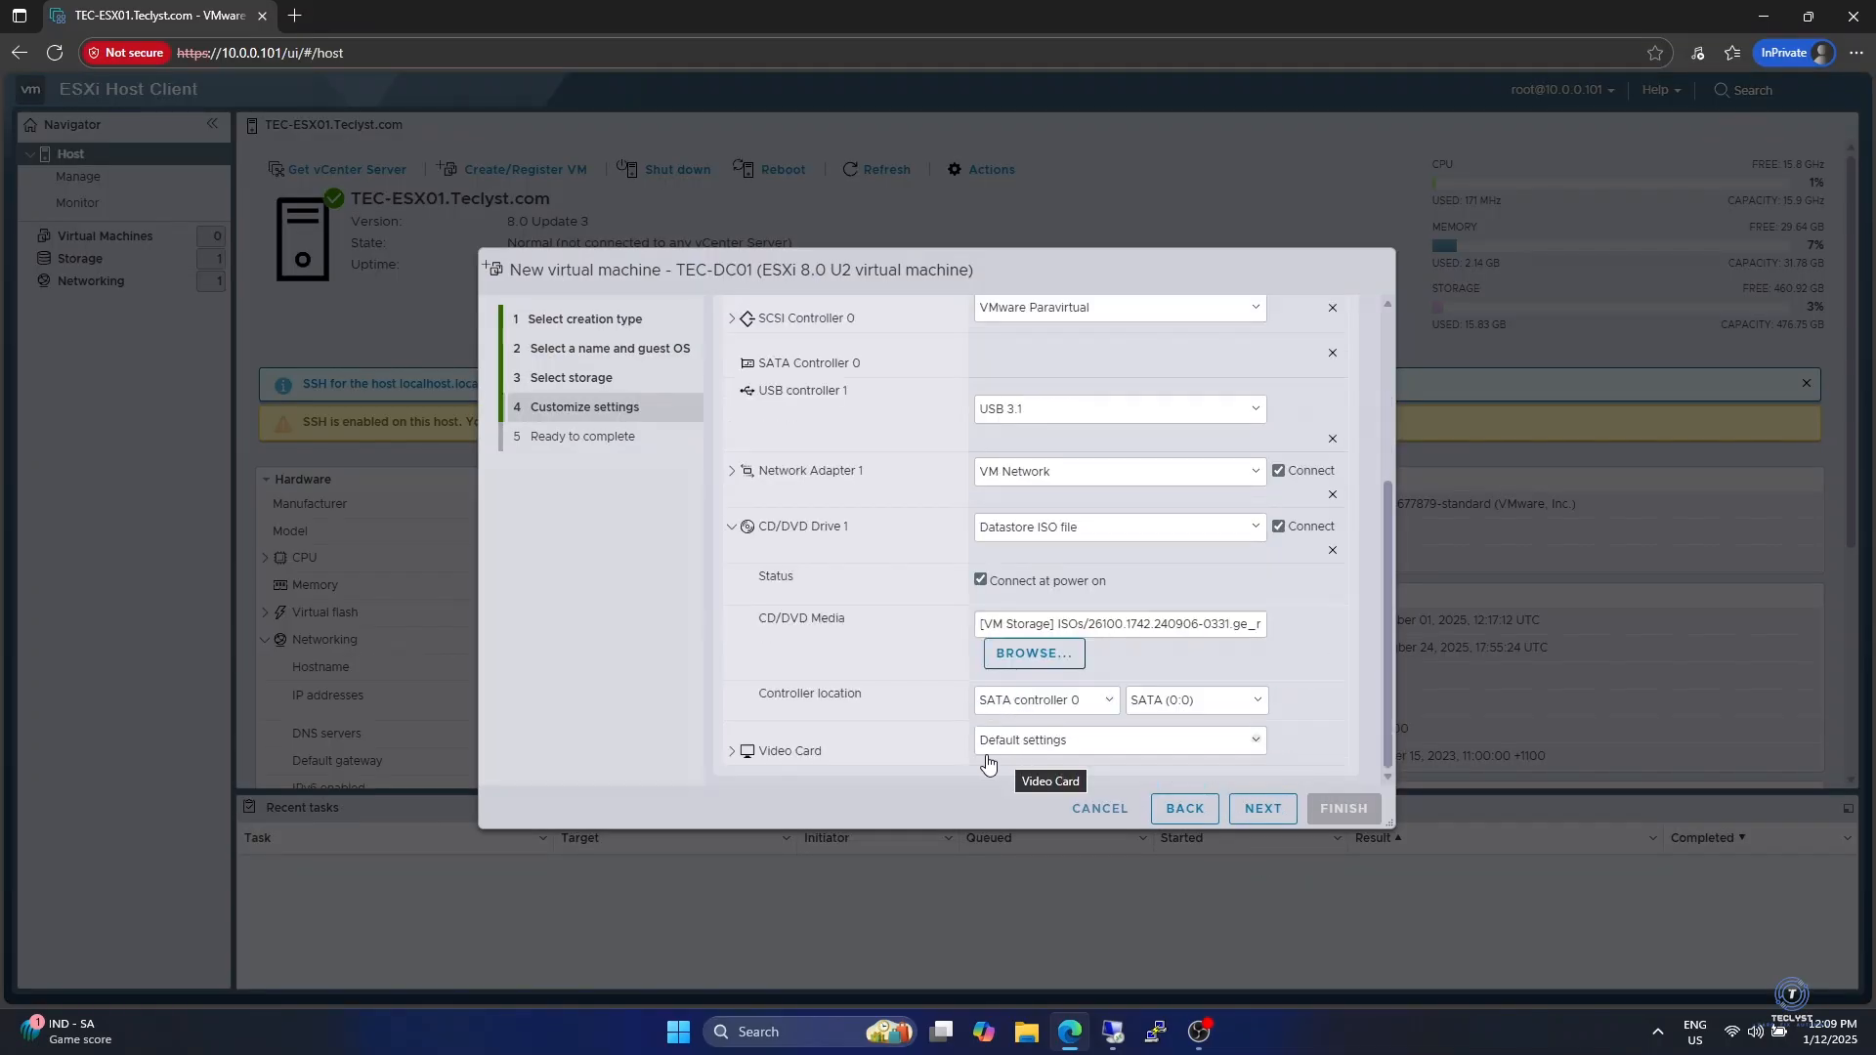
pyautogui.scroll(4, 978, 765)
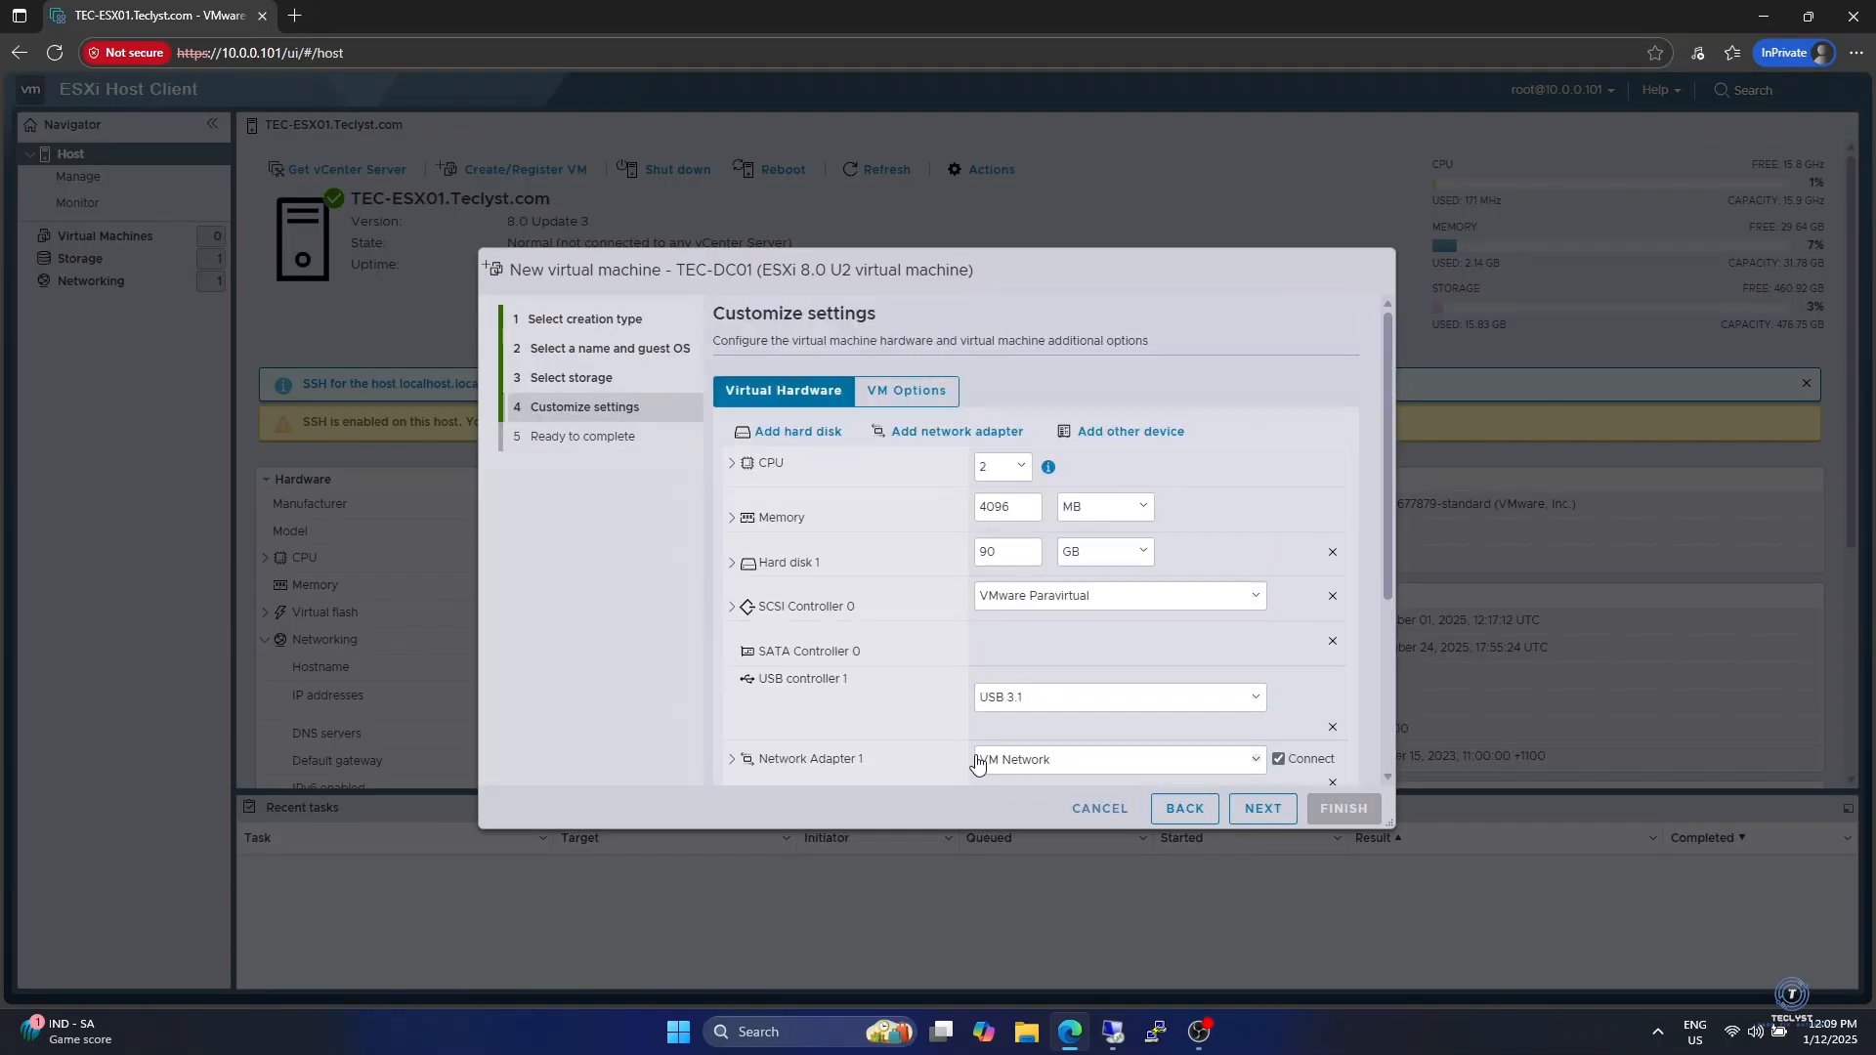
# - Review the settings summary and finish creating the TEC-DC01 virtual machine
pyautogui.click(1269, 825)
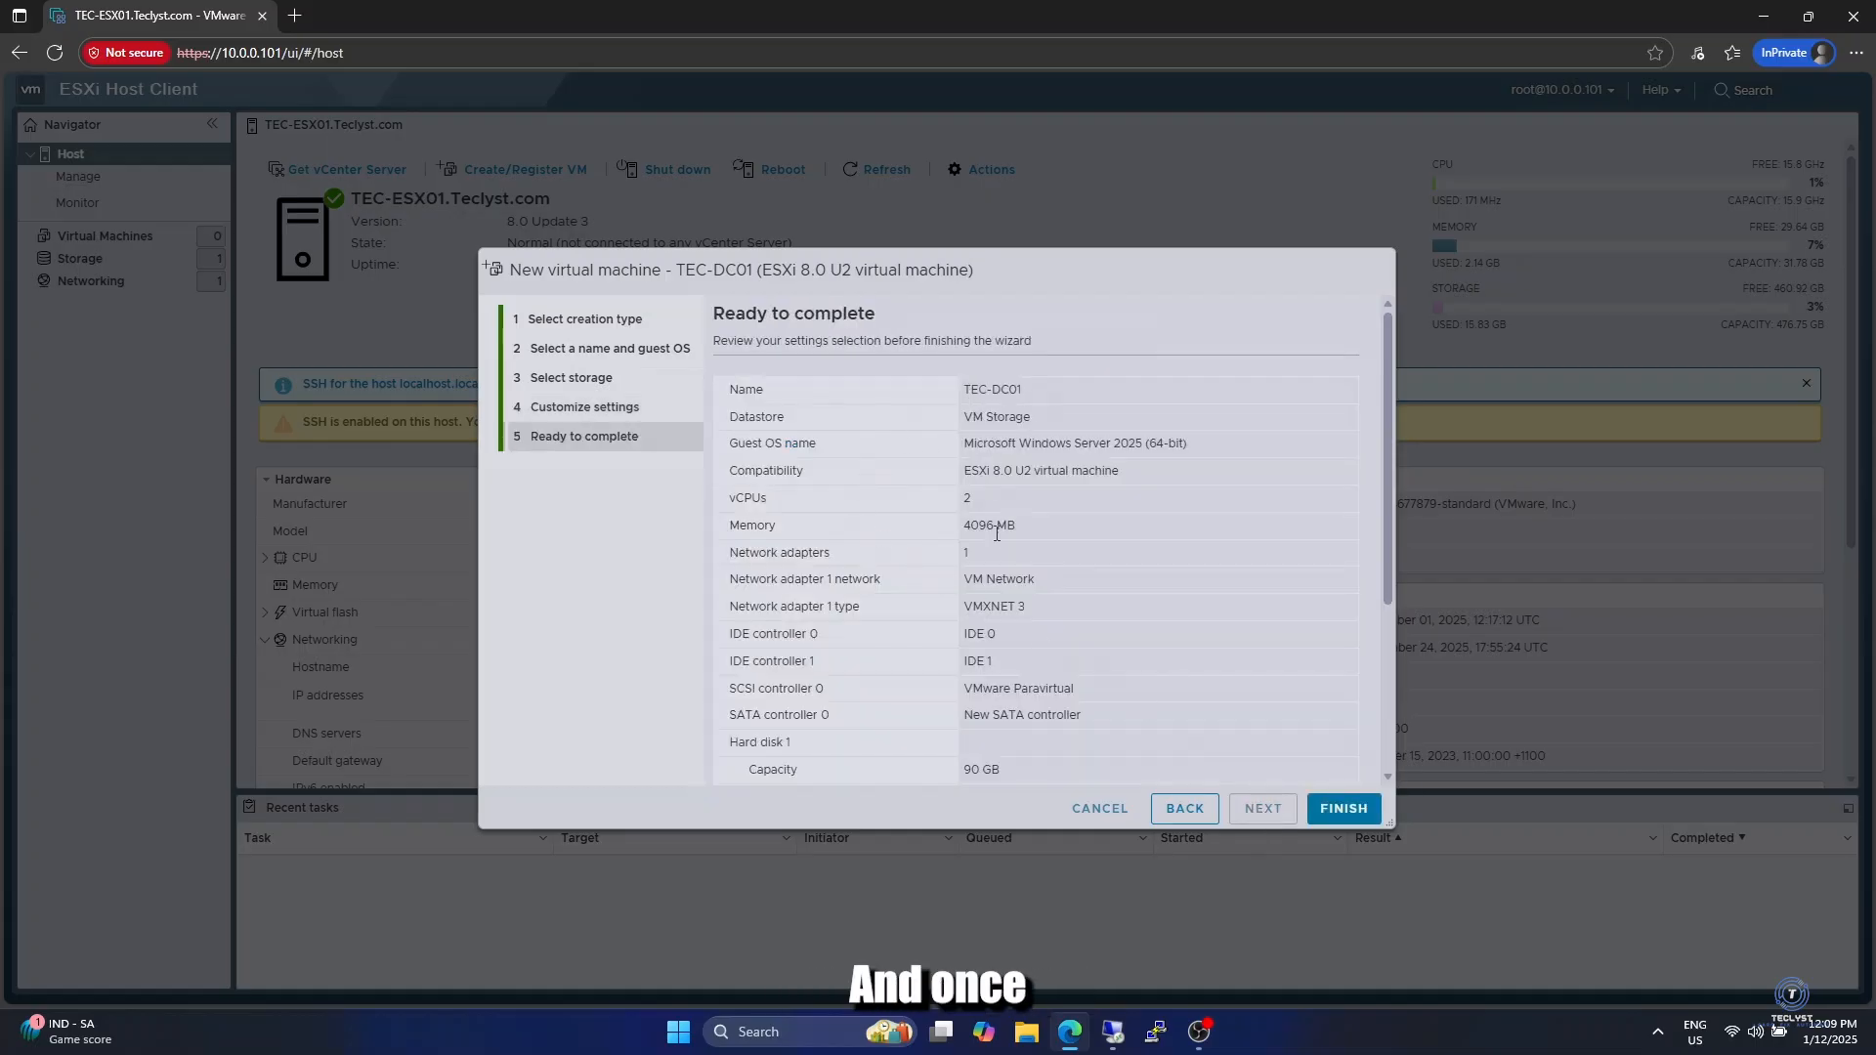
pyautogui.scroll(-2, 997, 645)
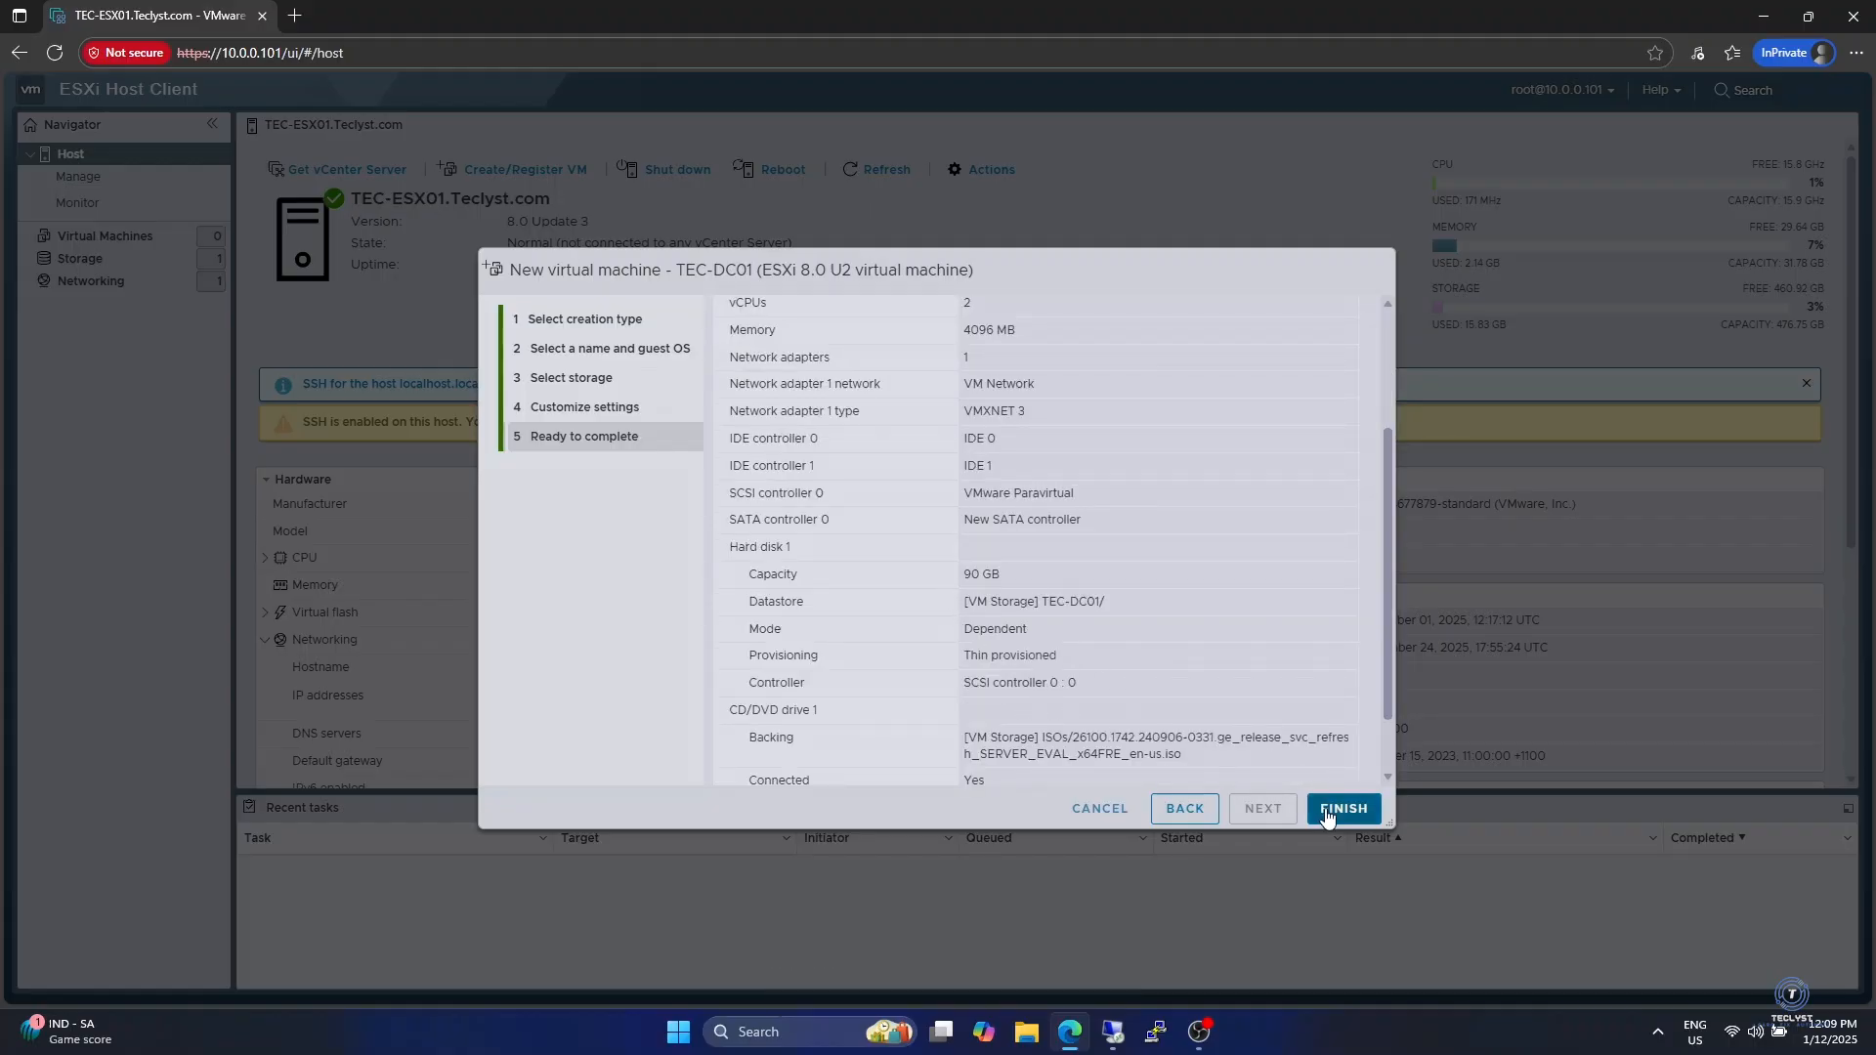
pyautogui.click(1327, 816)
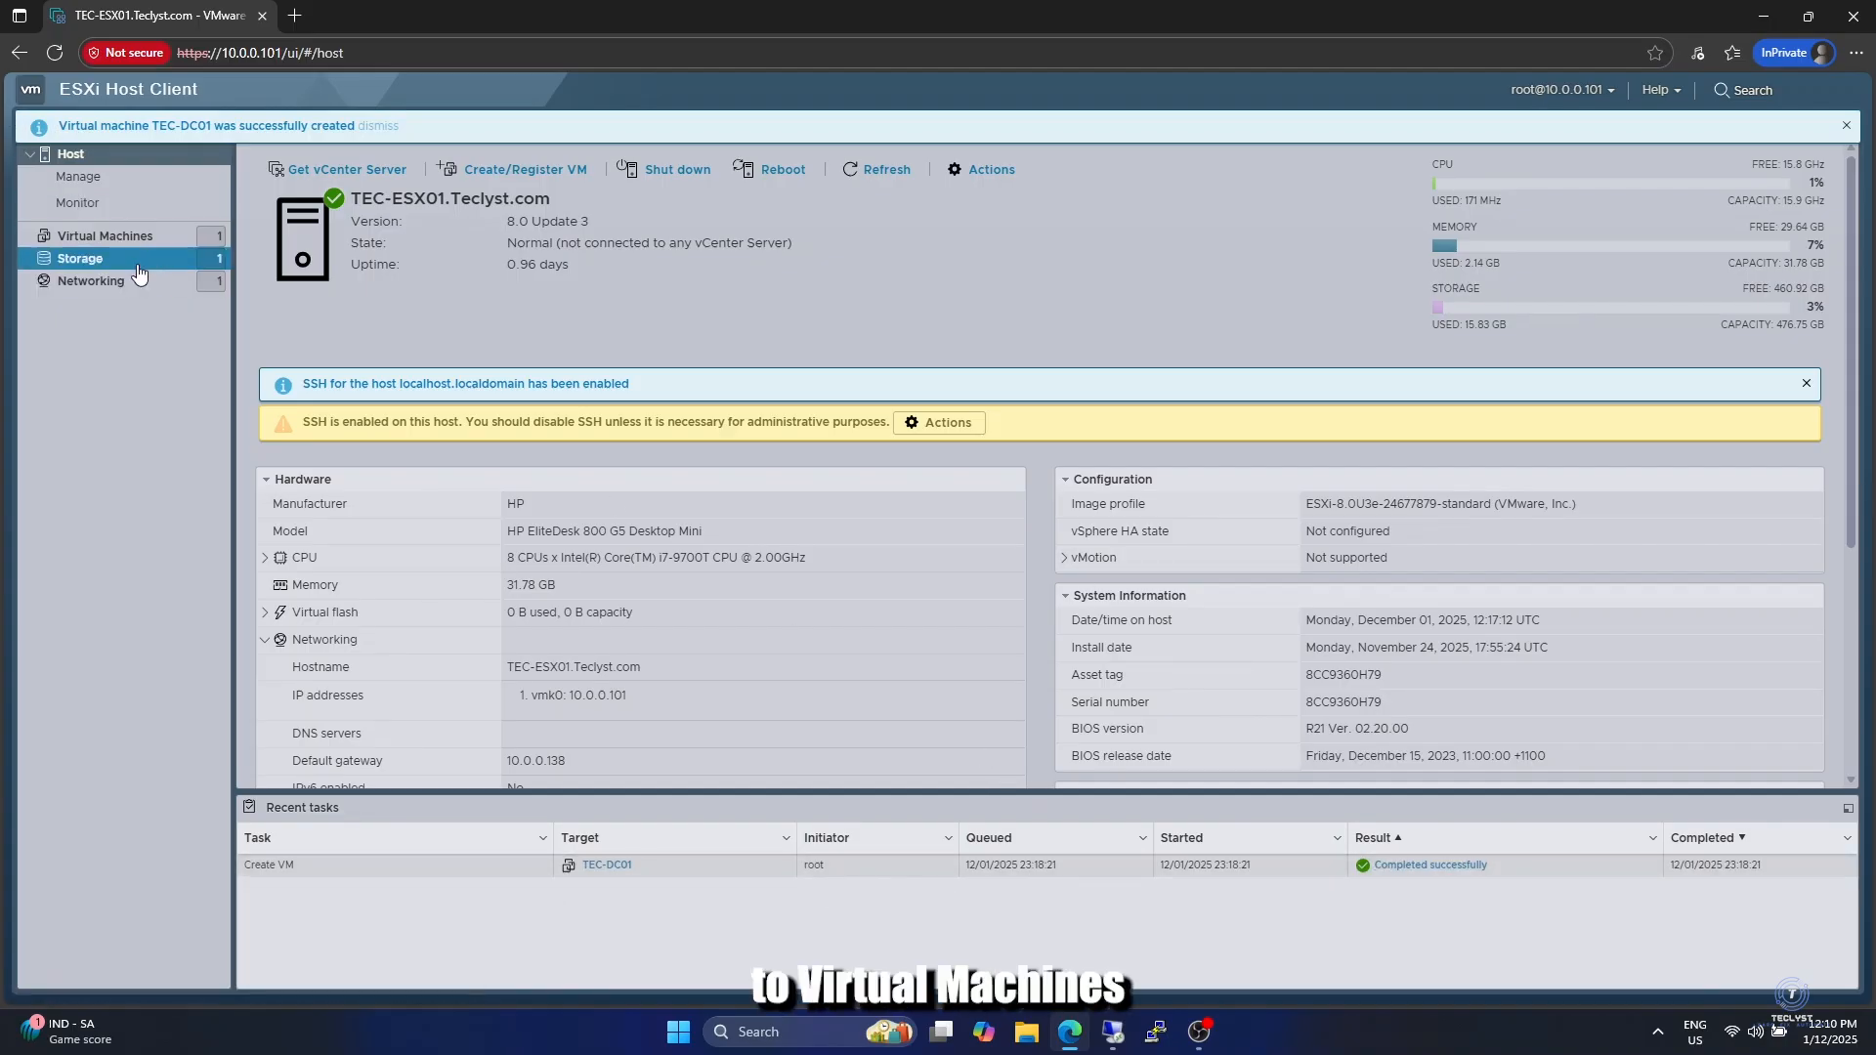
# - Power on the TEC-DC01 virtual machine and boot it from the CD/DVD in a full-screen console
pyautogui.click(112, 237)
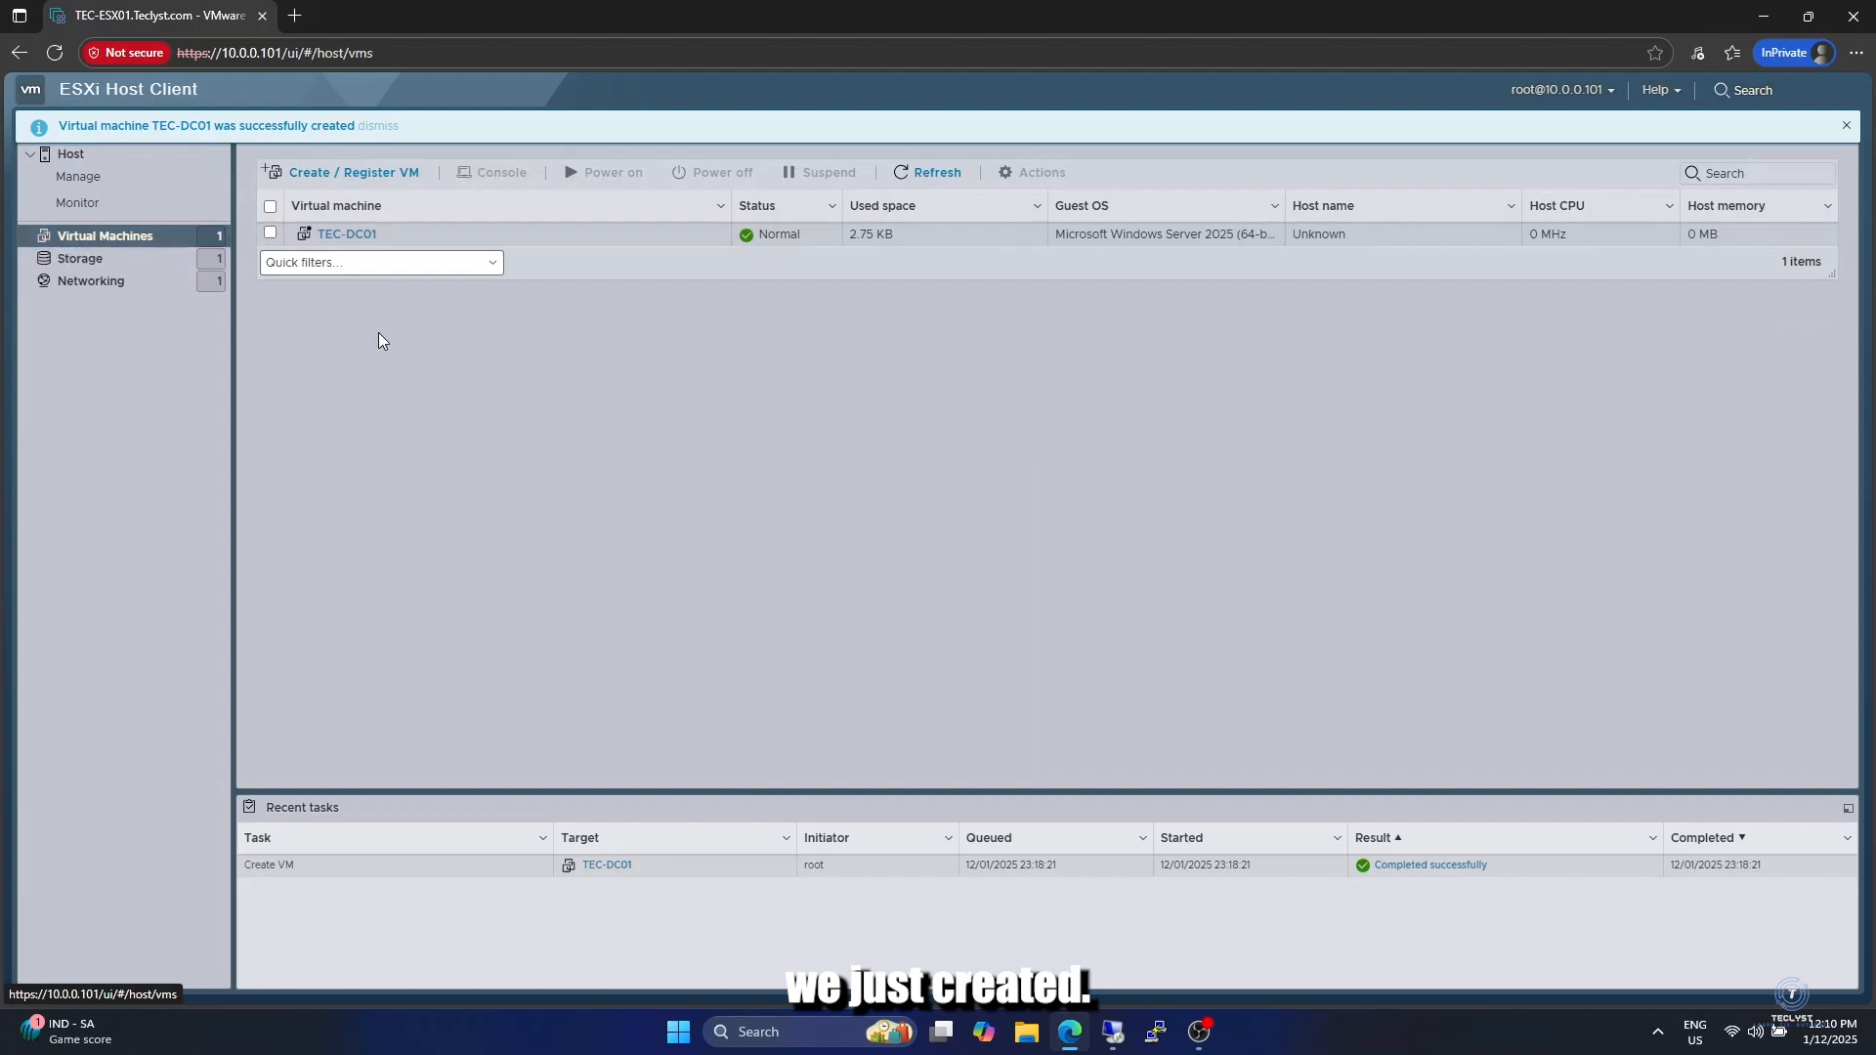
pyautogui.click(343, 235)
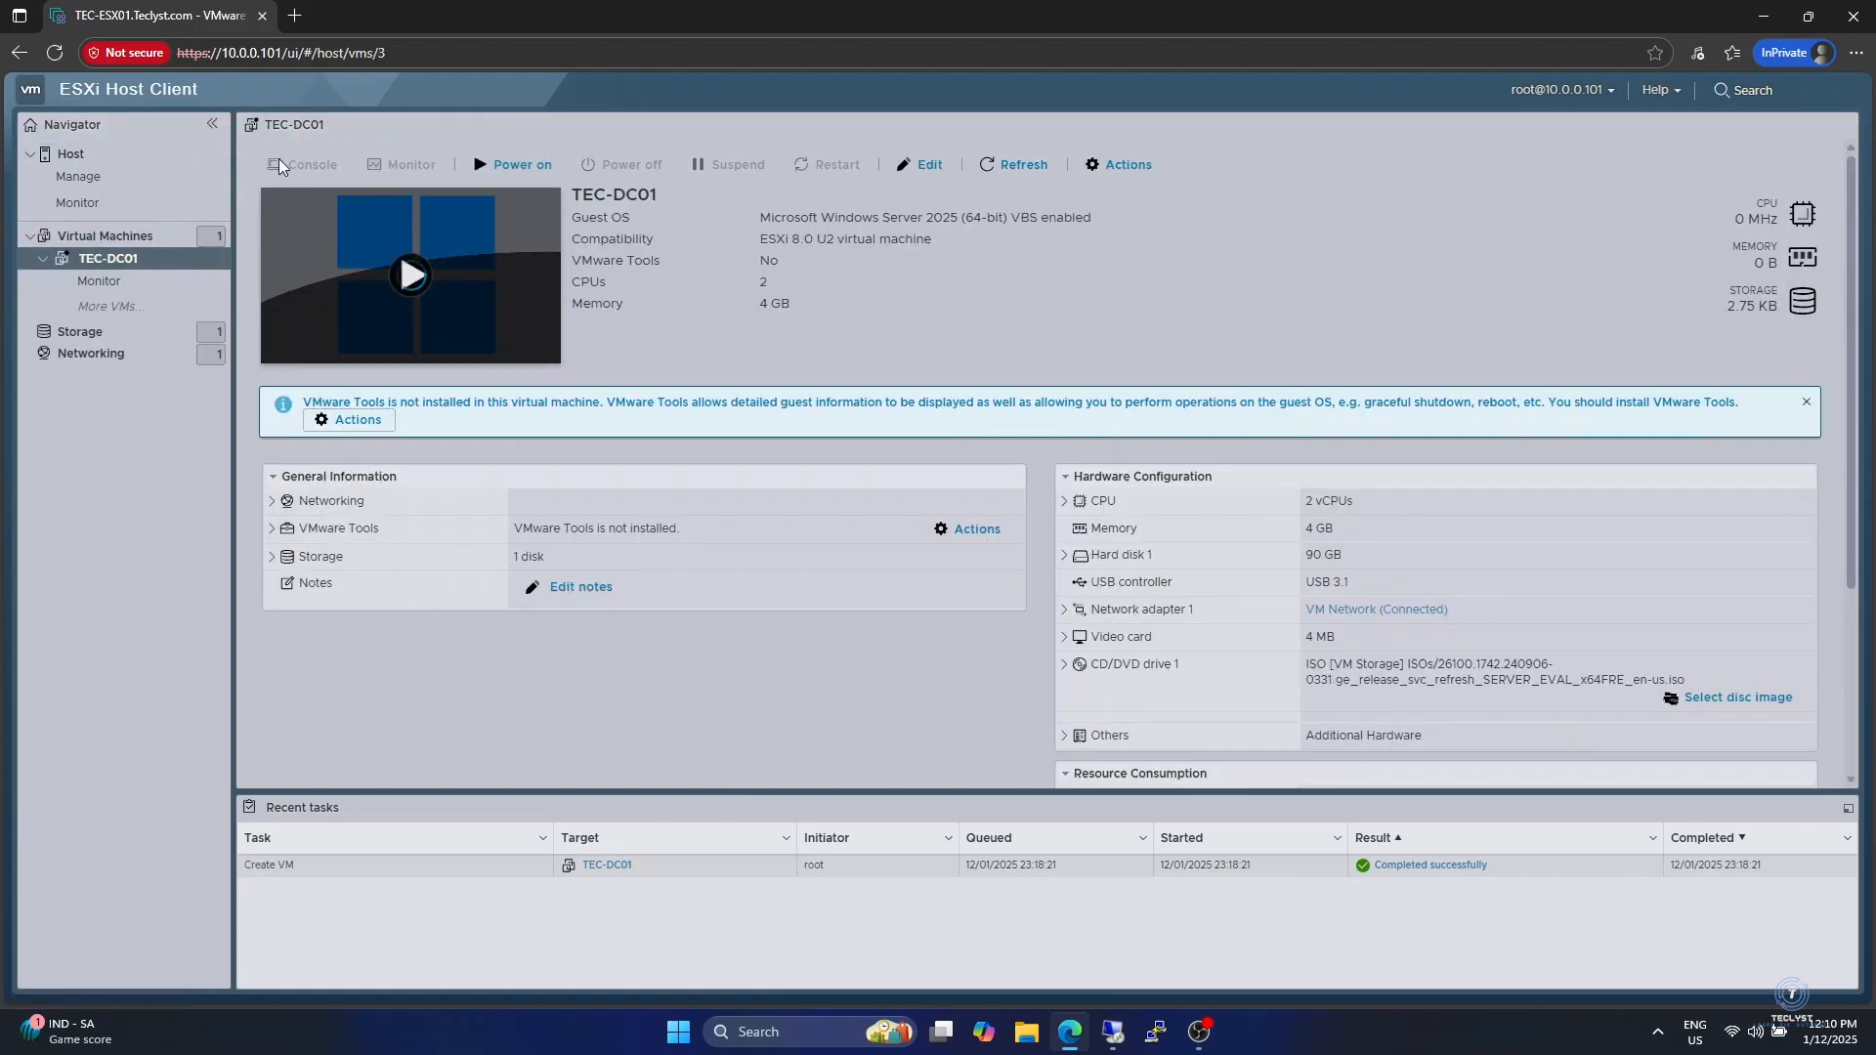
pyautogui.click(415, 279)
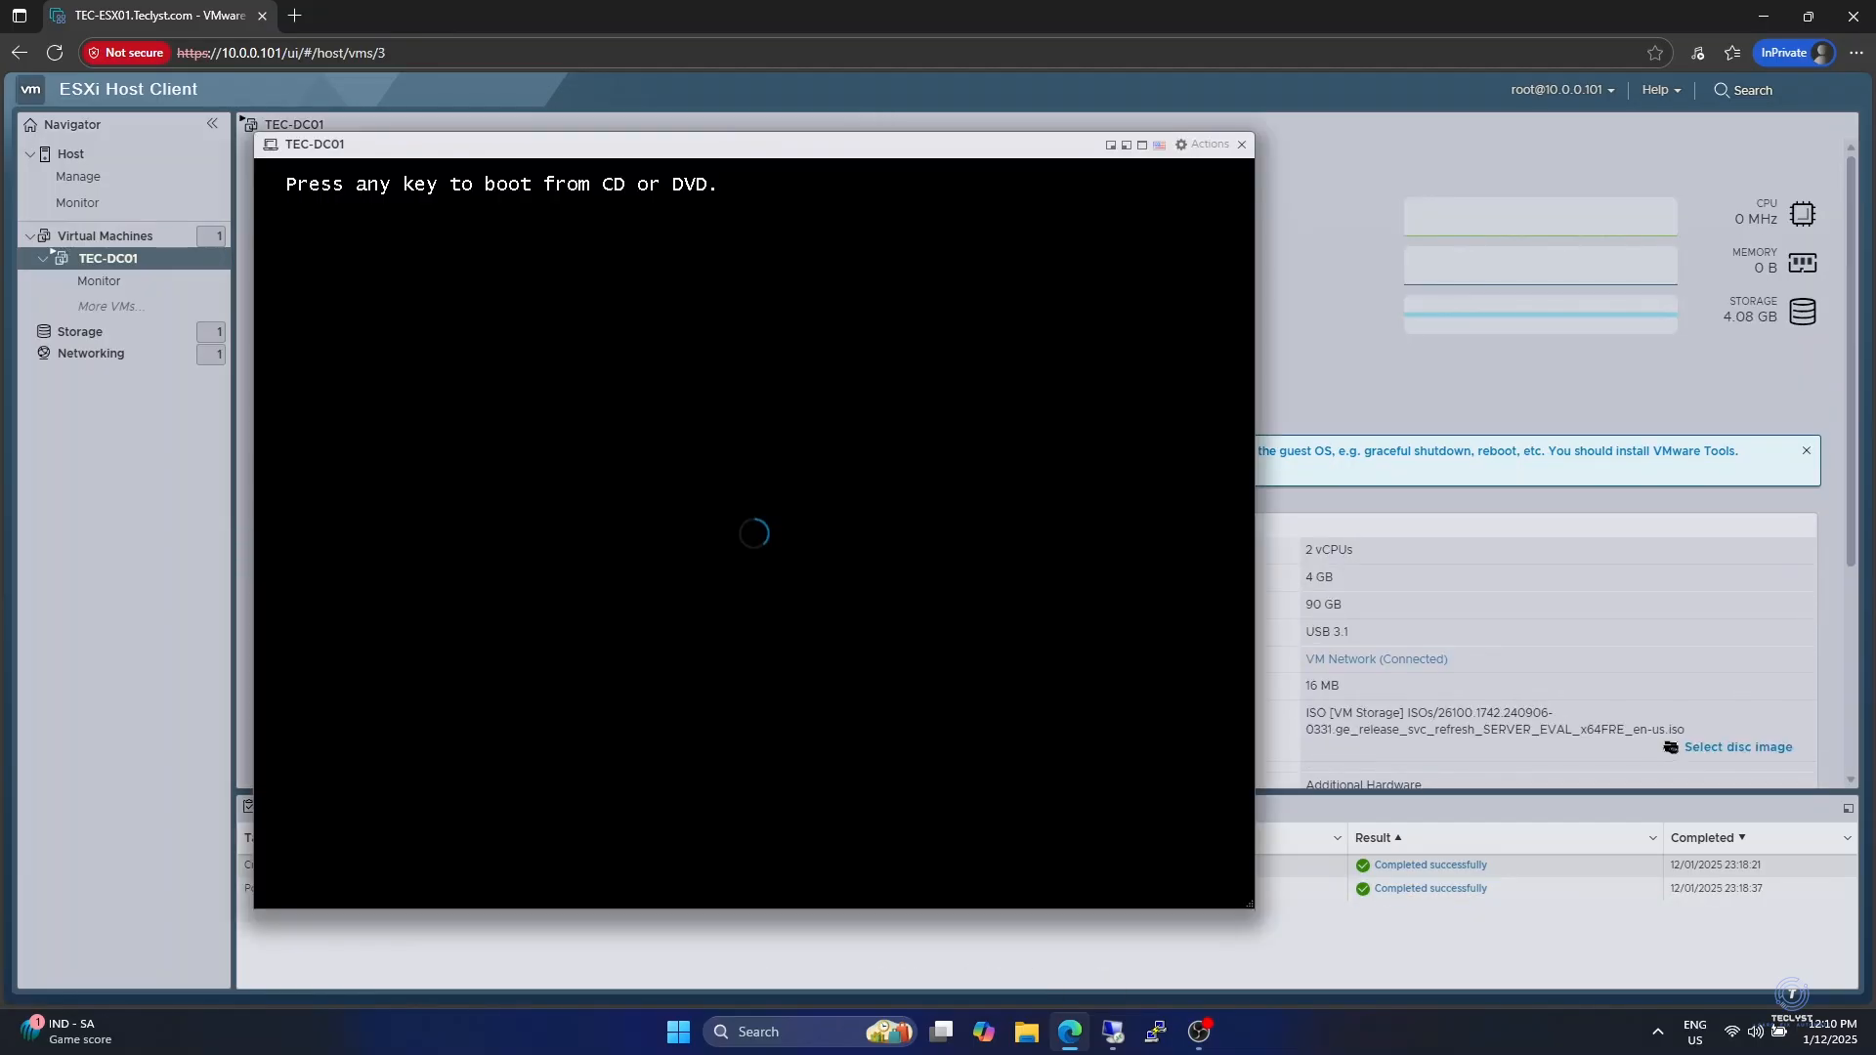
pyautogui.press('Return')
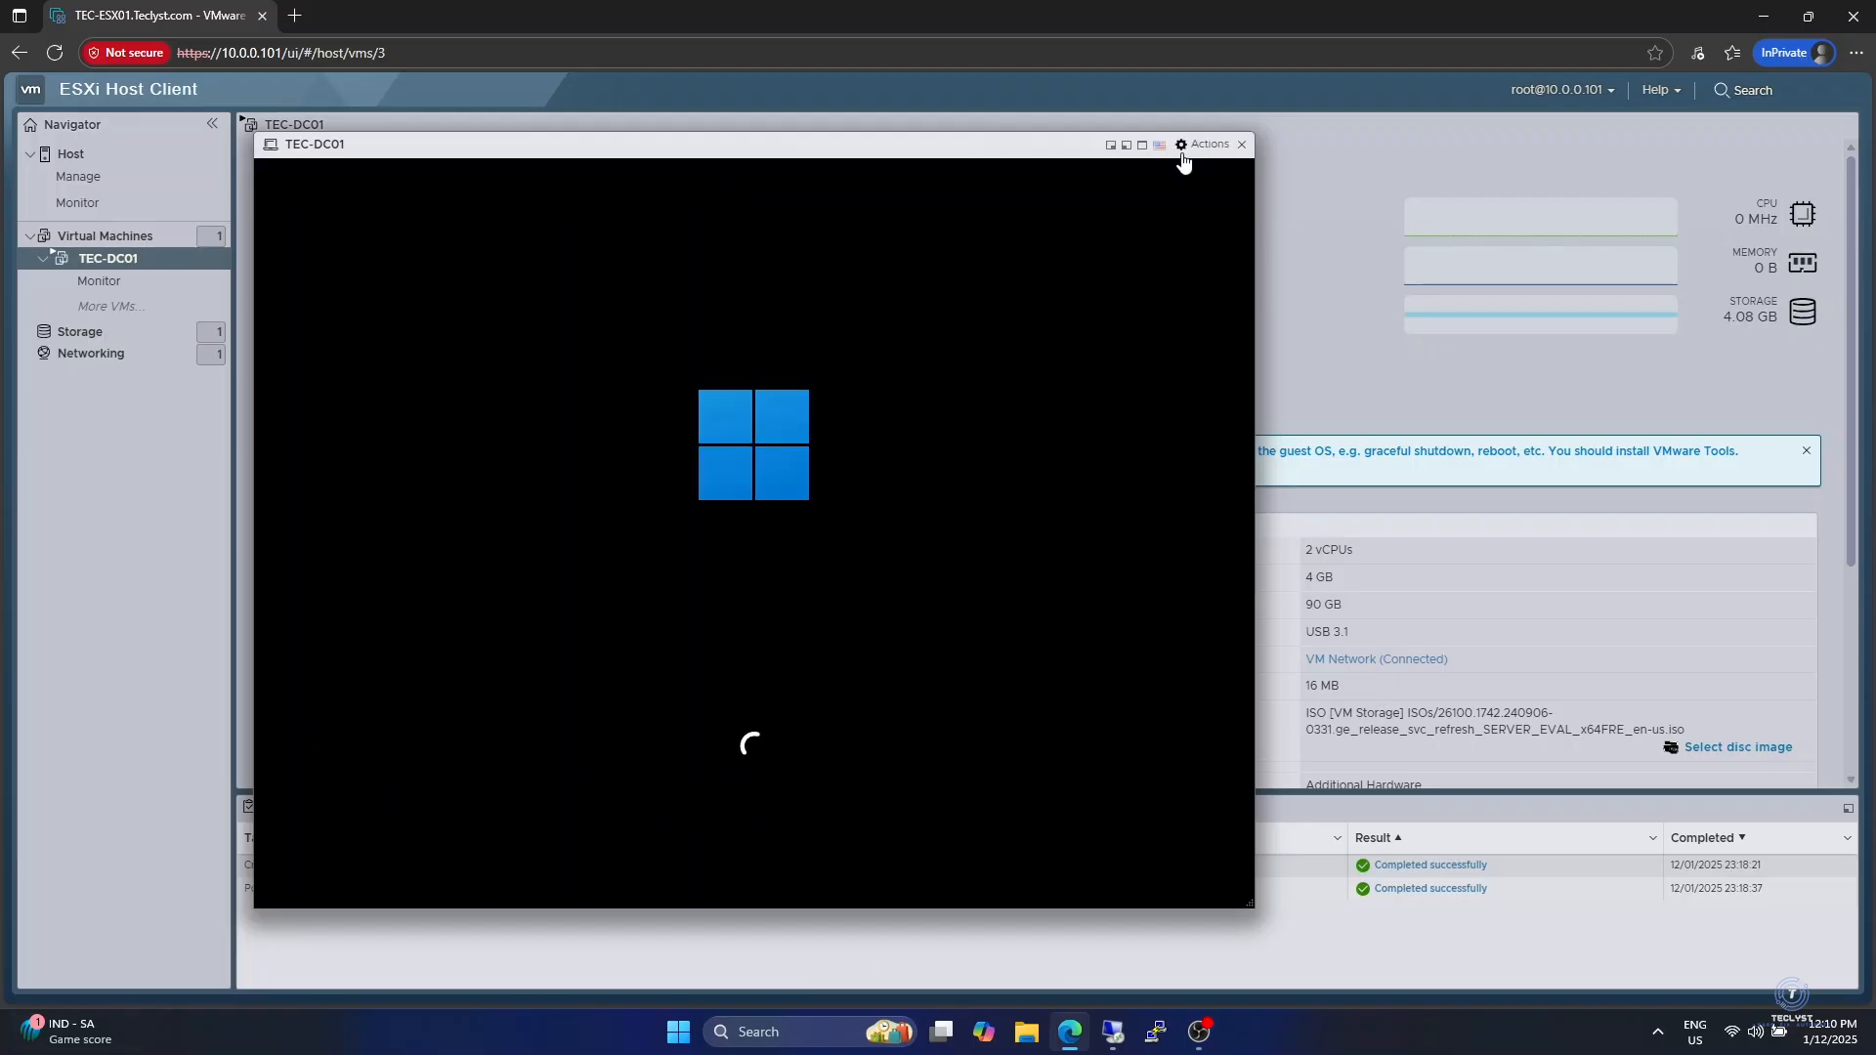
pyautogui.click(1141, 146)
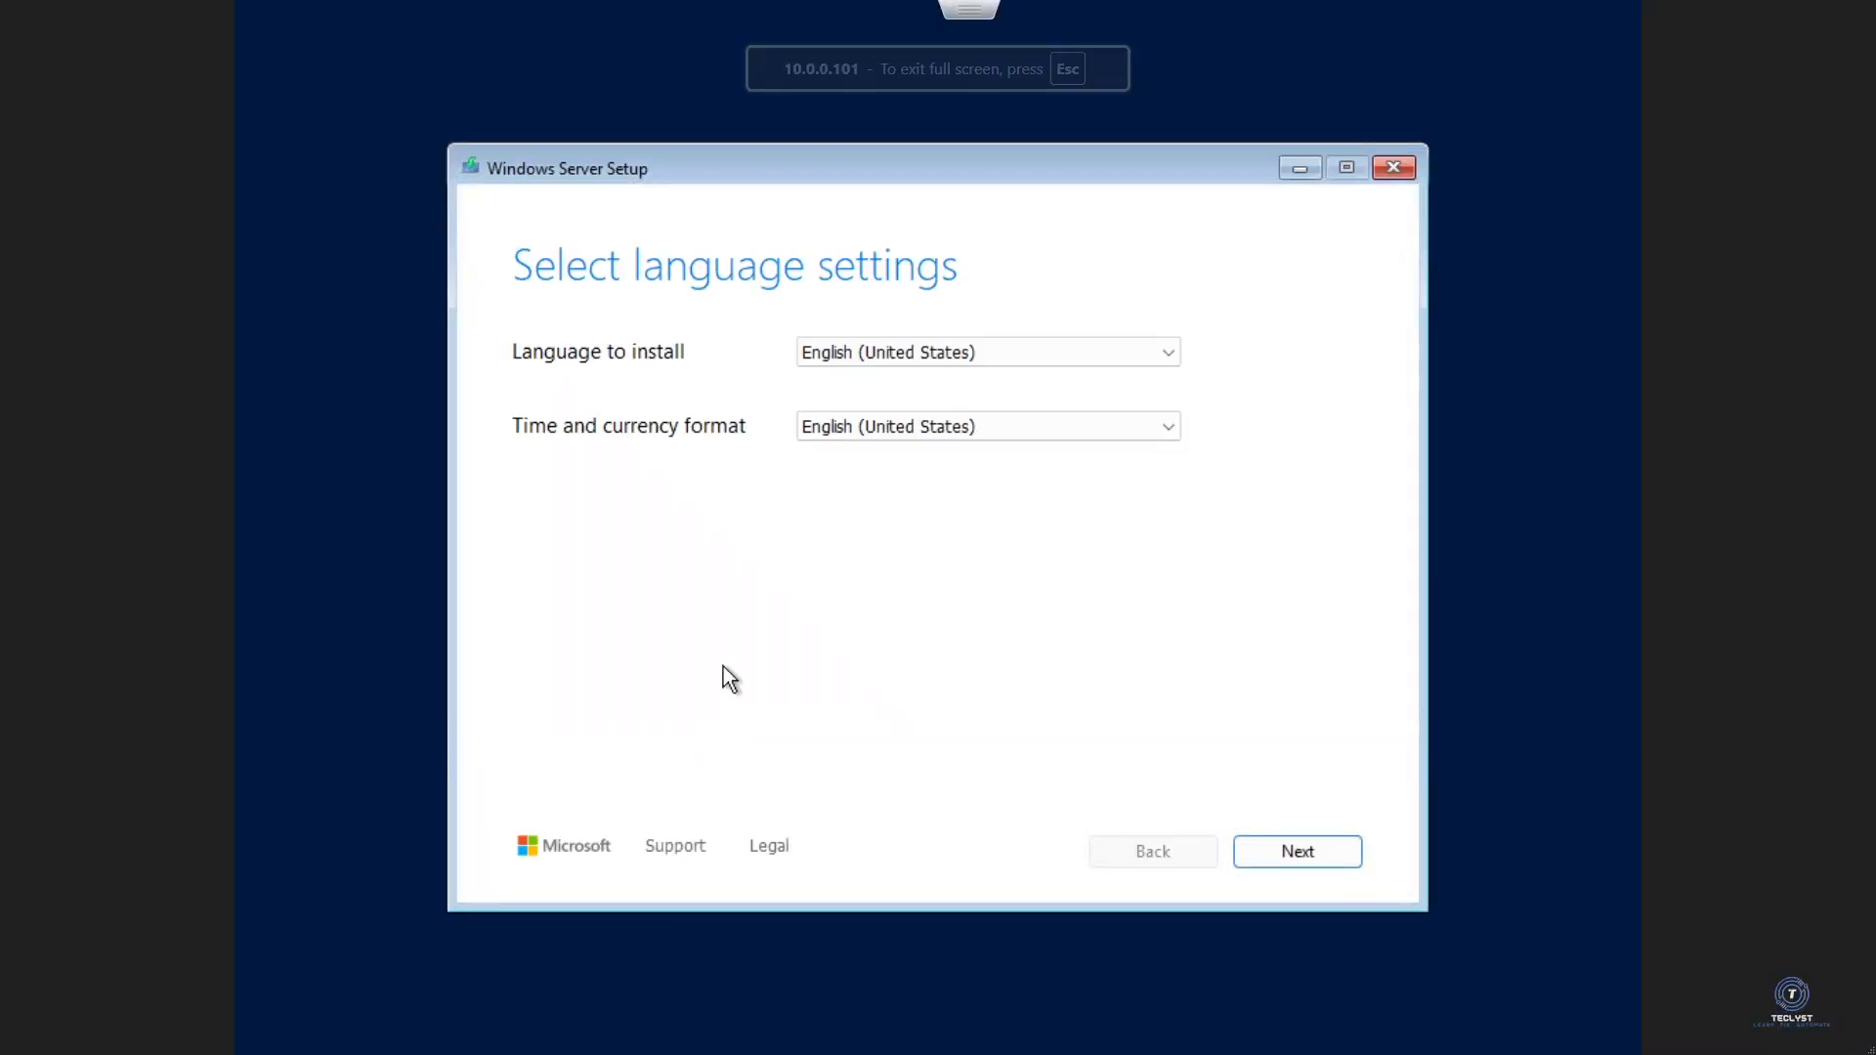
# - Set the time and currency format to English (Australia) in Windows Server Setup and accept the language settings
pyautogui.click(844, 426)
pyautogui.scroll(1, 943, 557)
pyautogui.scroll(8, 946, 567)
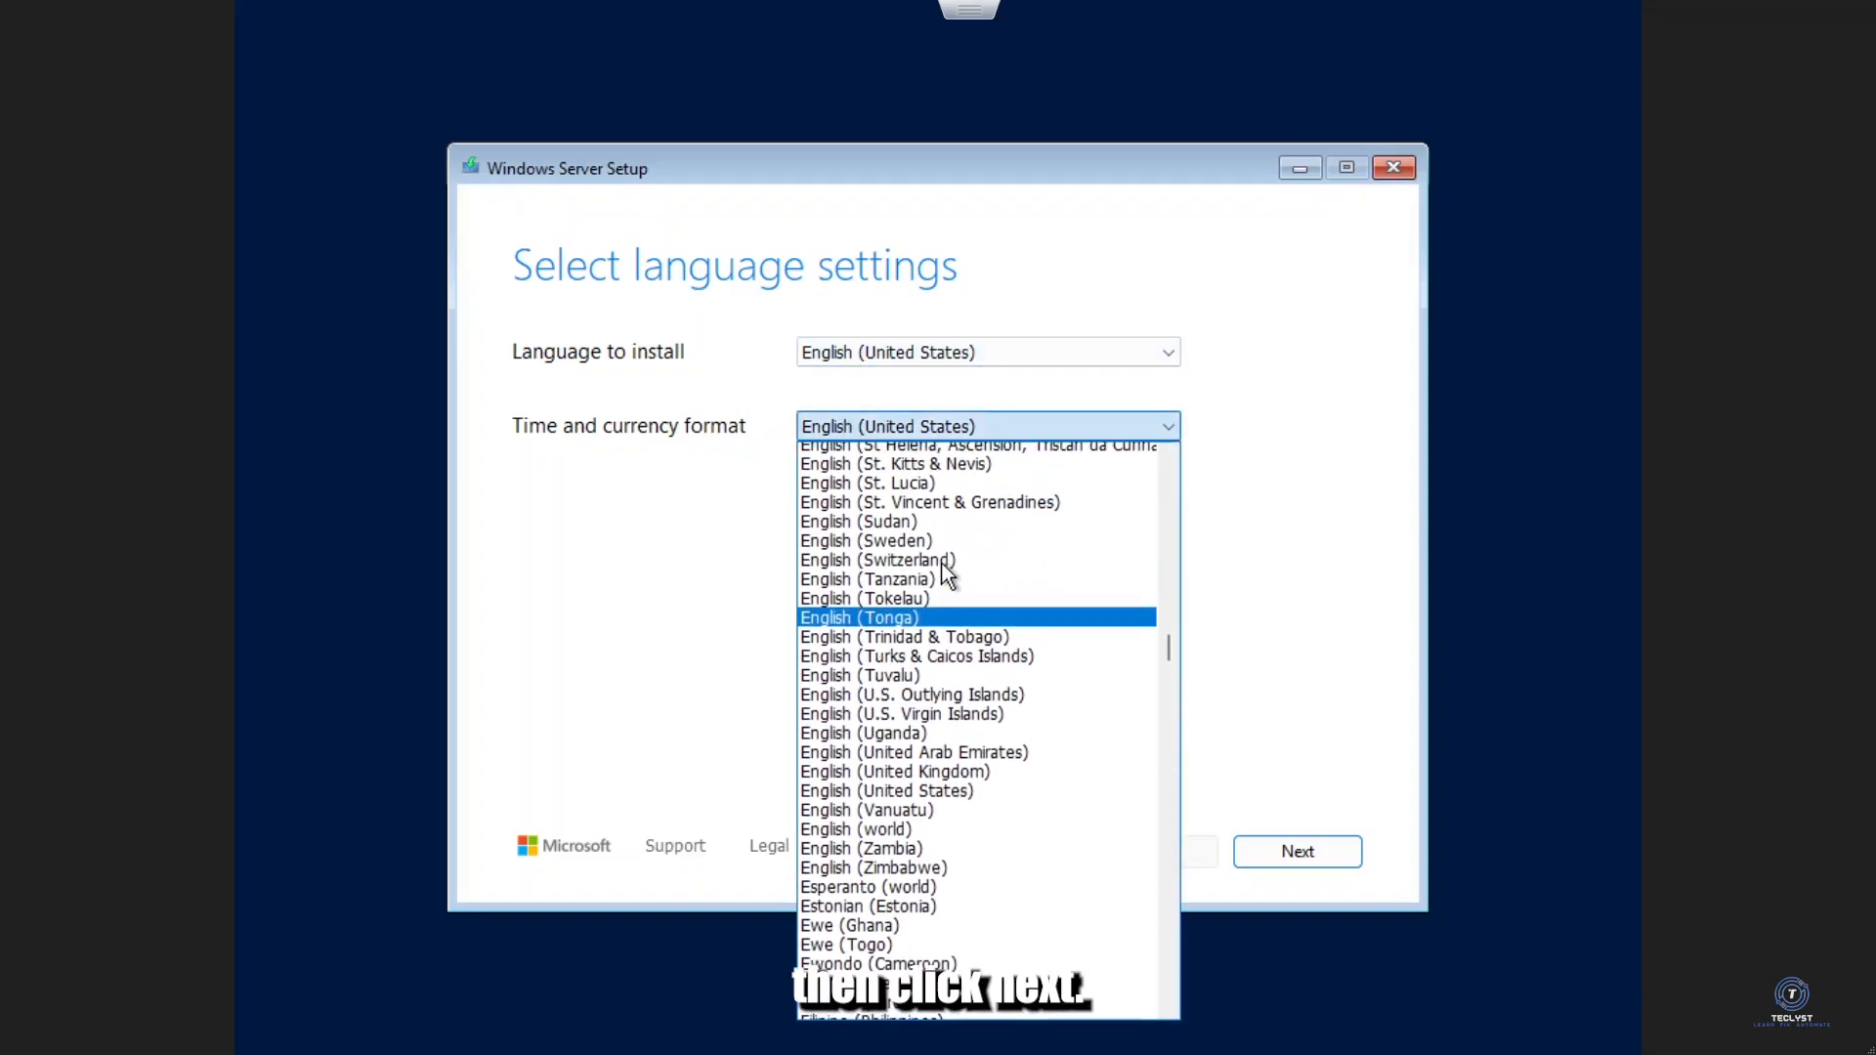
pyautogui.scroll(11, 944, 572)
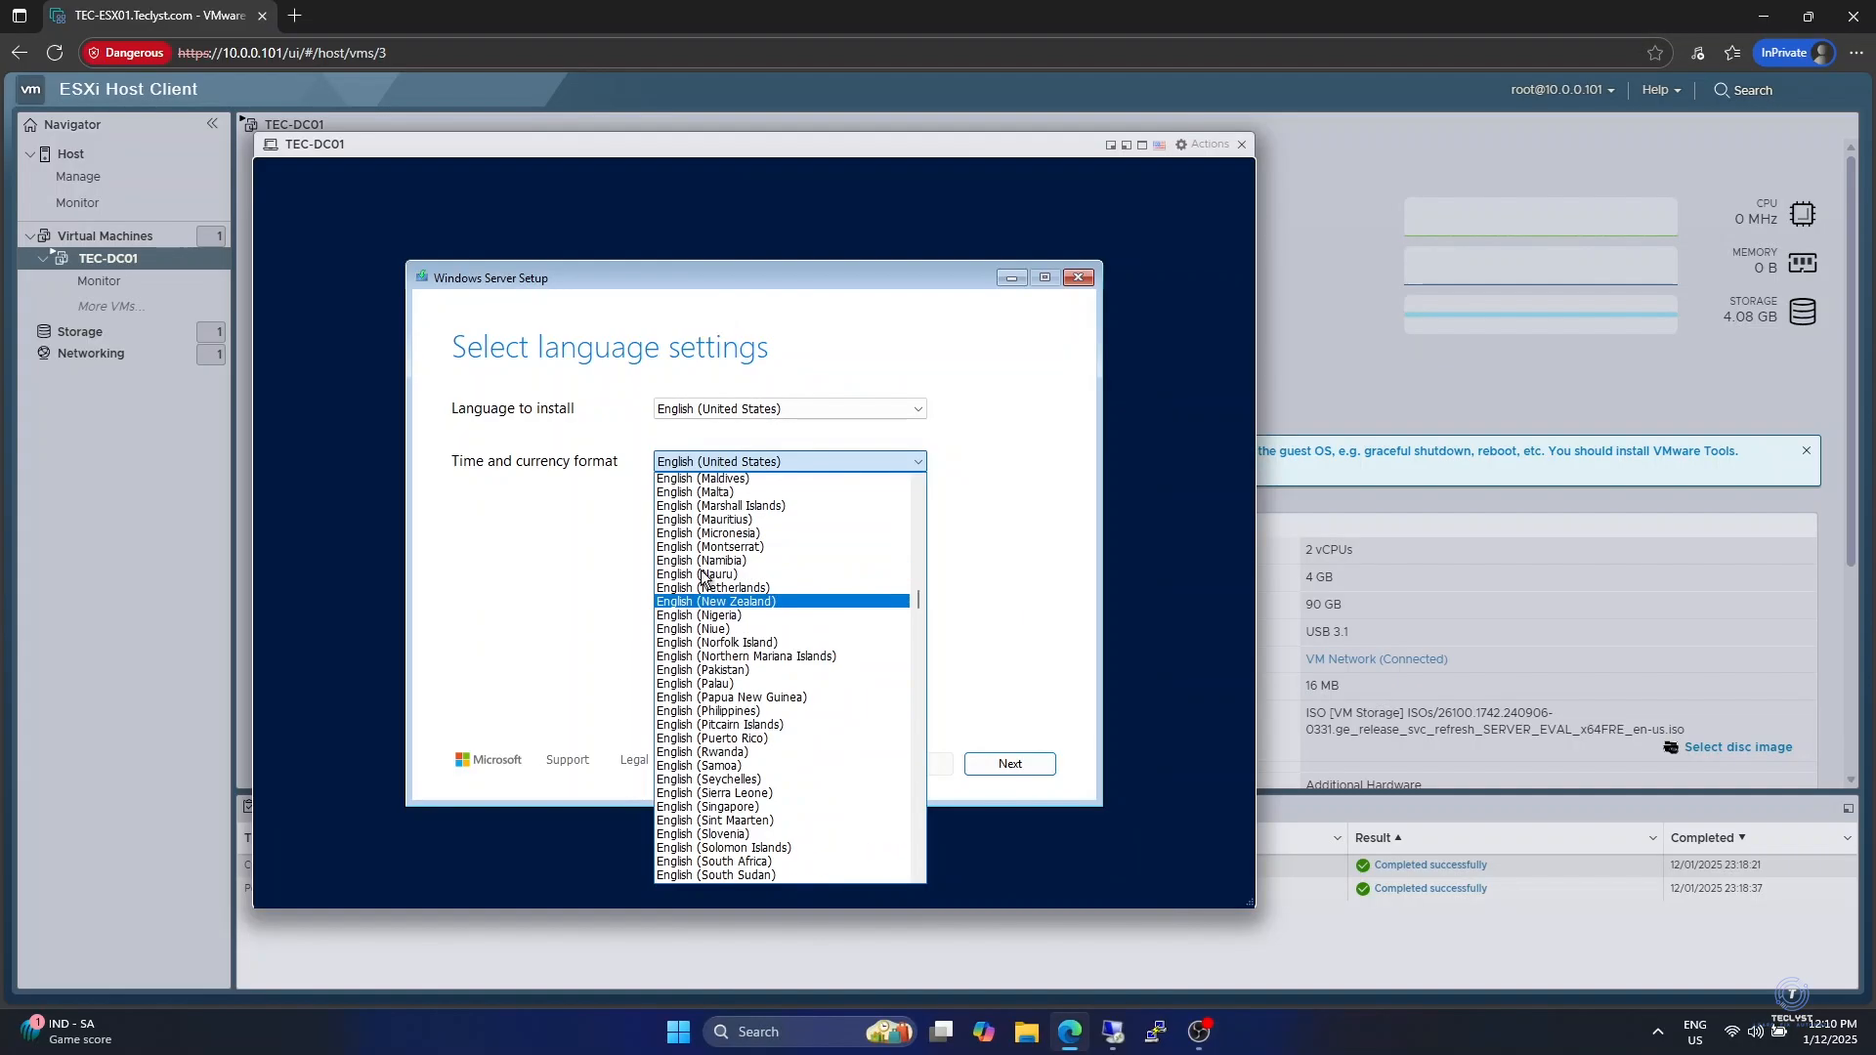
pyautogui.scroll(13, 714, 592)
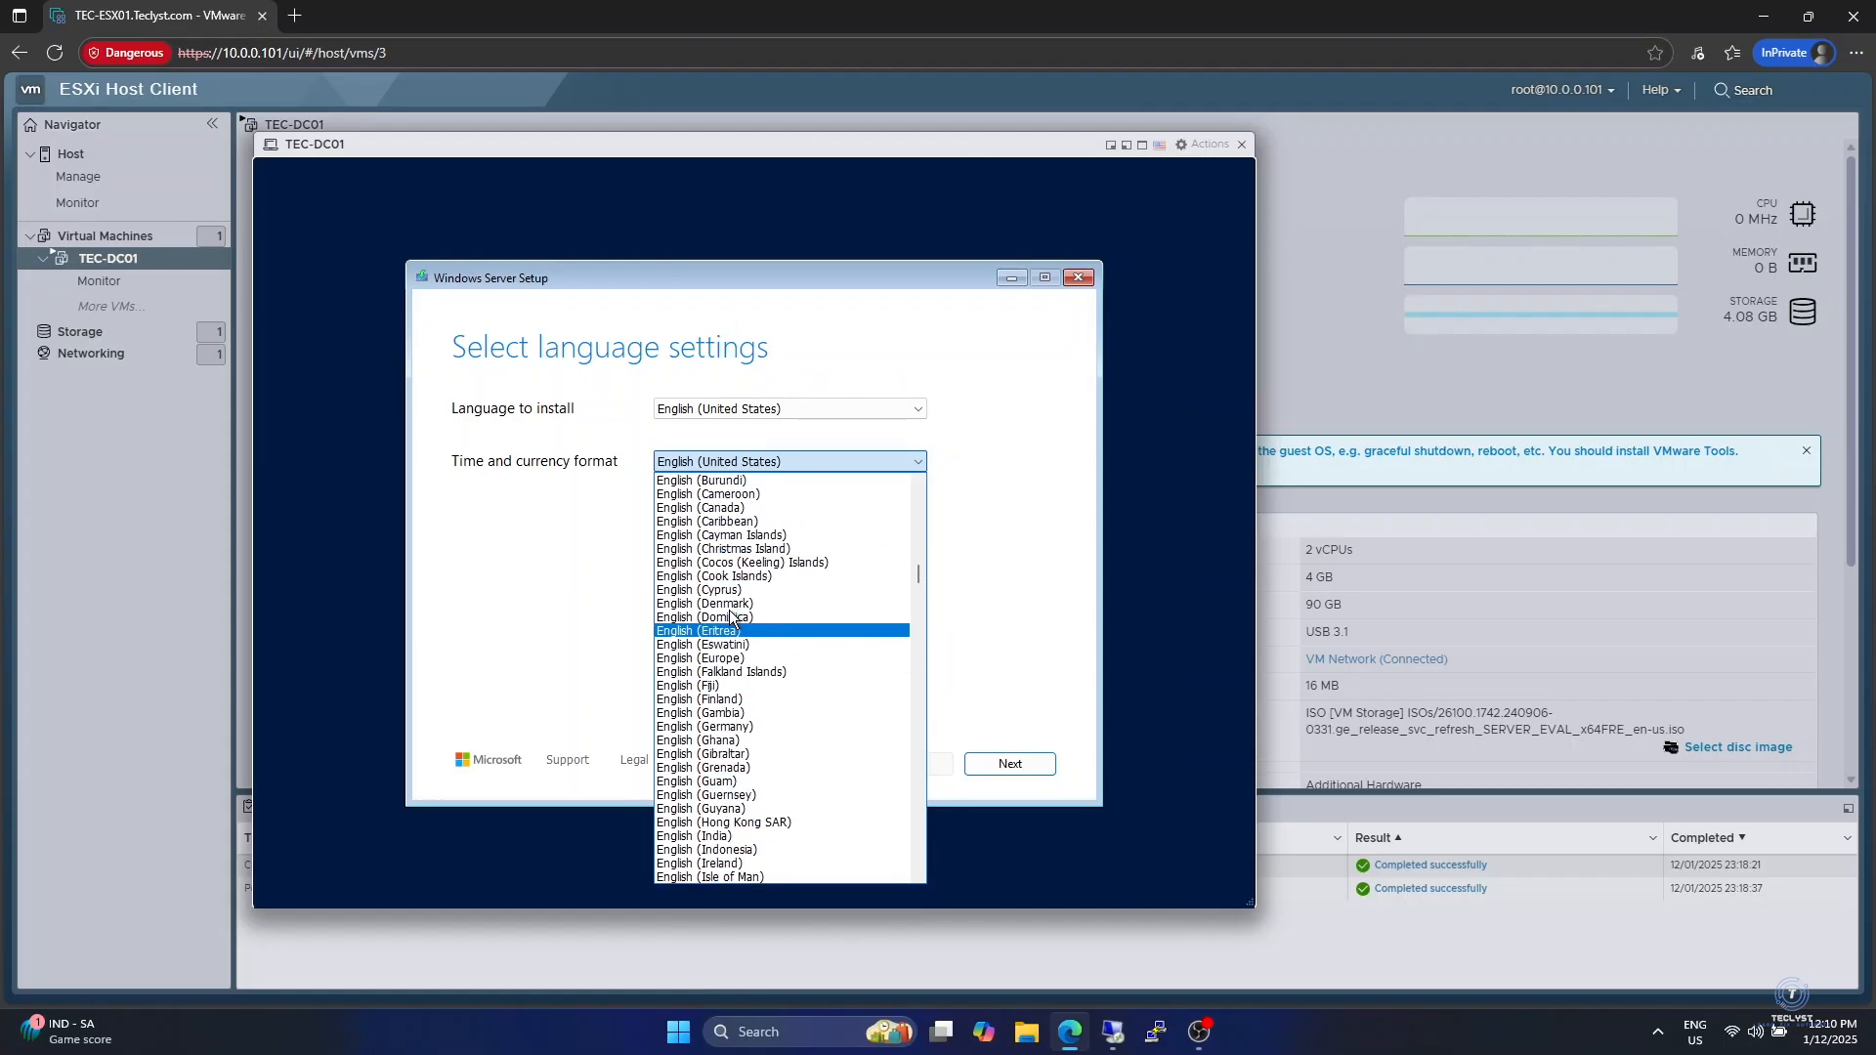
pyautogui.scroll(12, 733, 618)
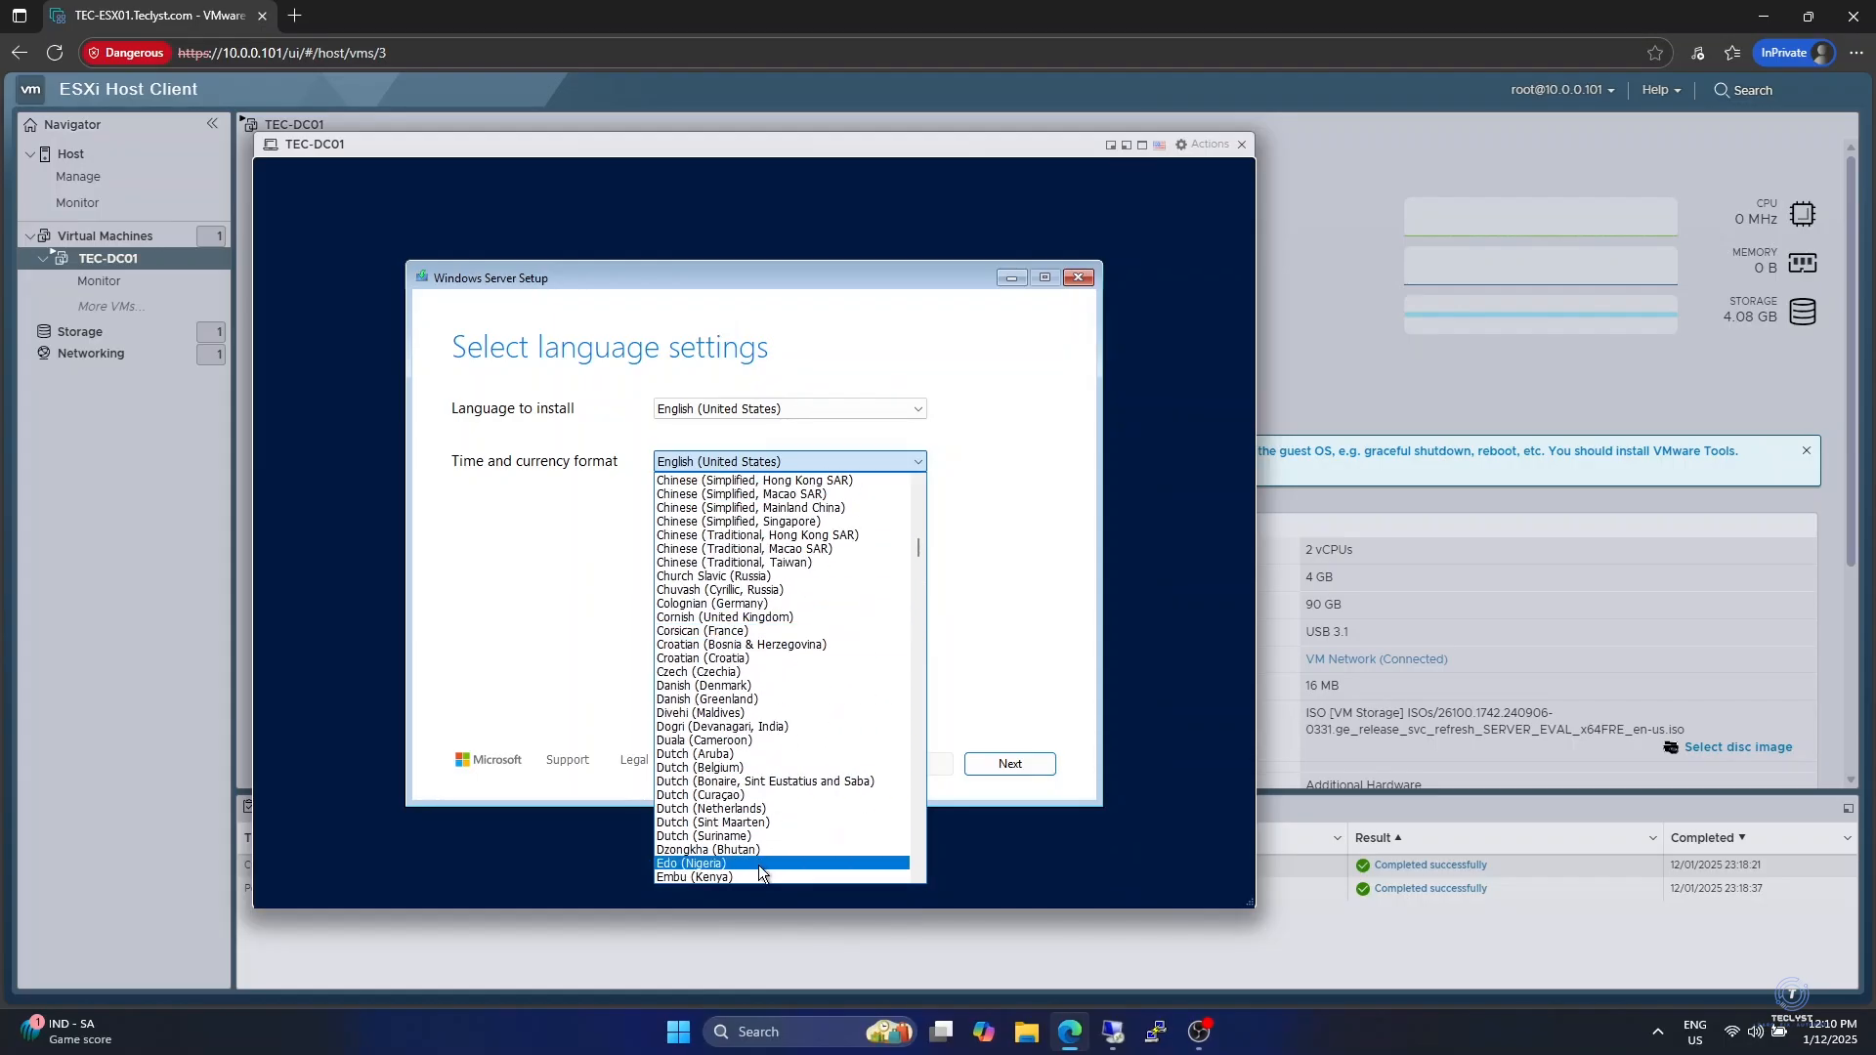
pyautogui.scroll(-3, 769, 846)
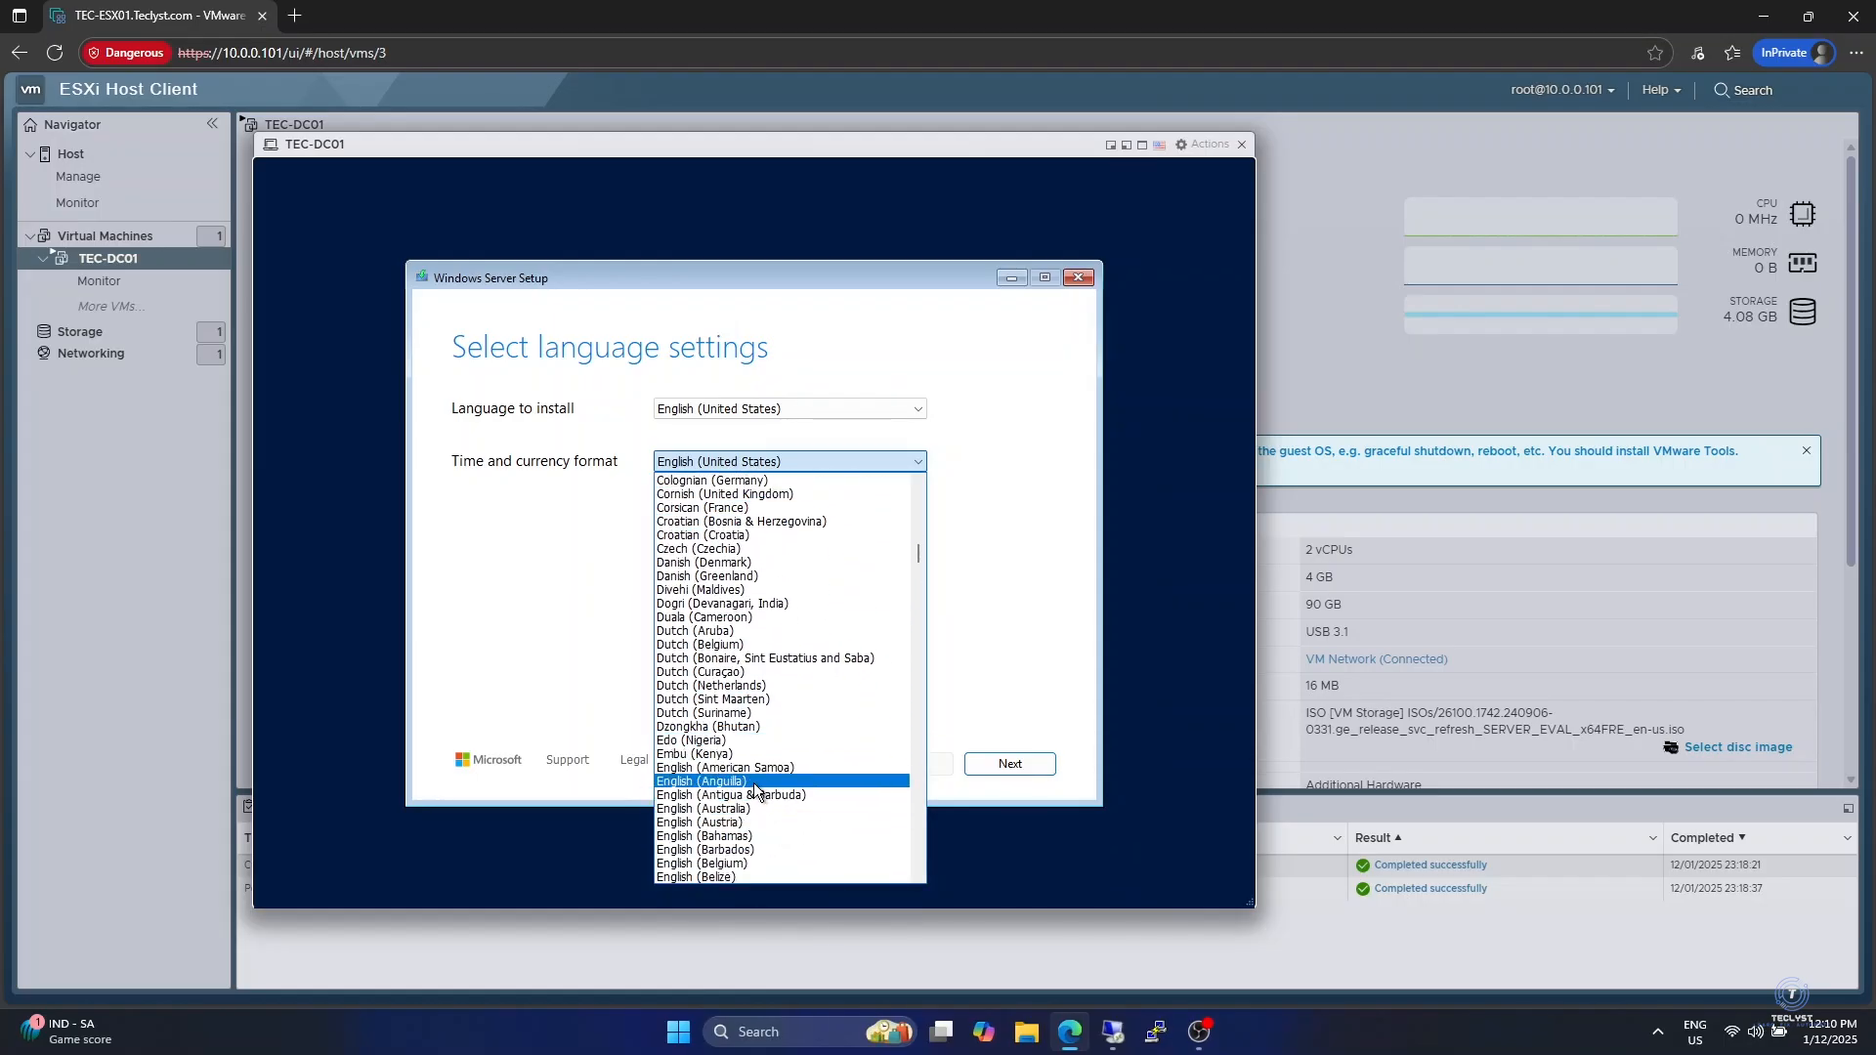
pyautogui.click(740, 813)
pyautogui.click(1016, 763)
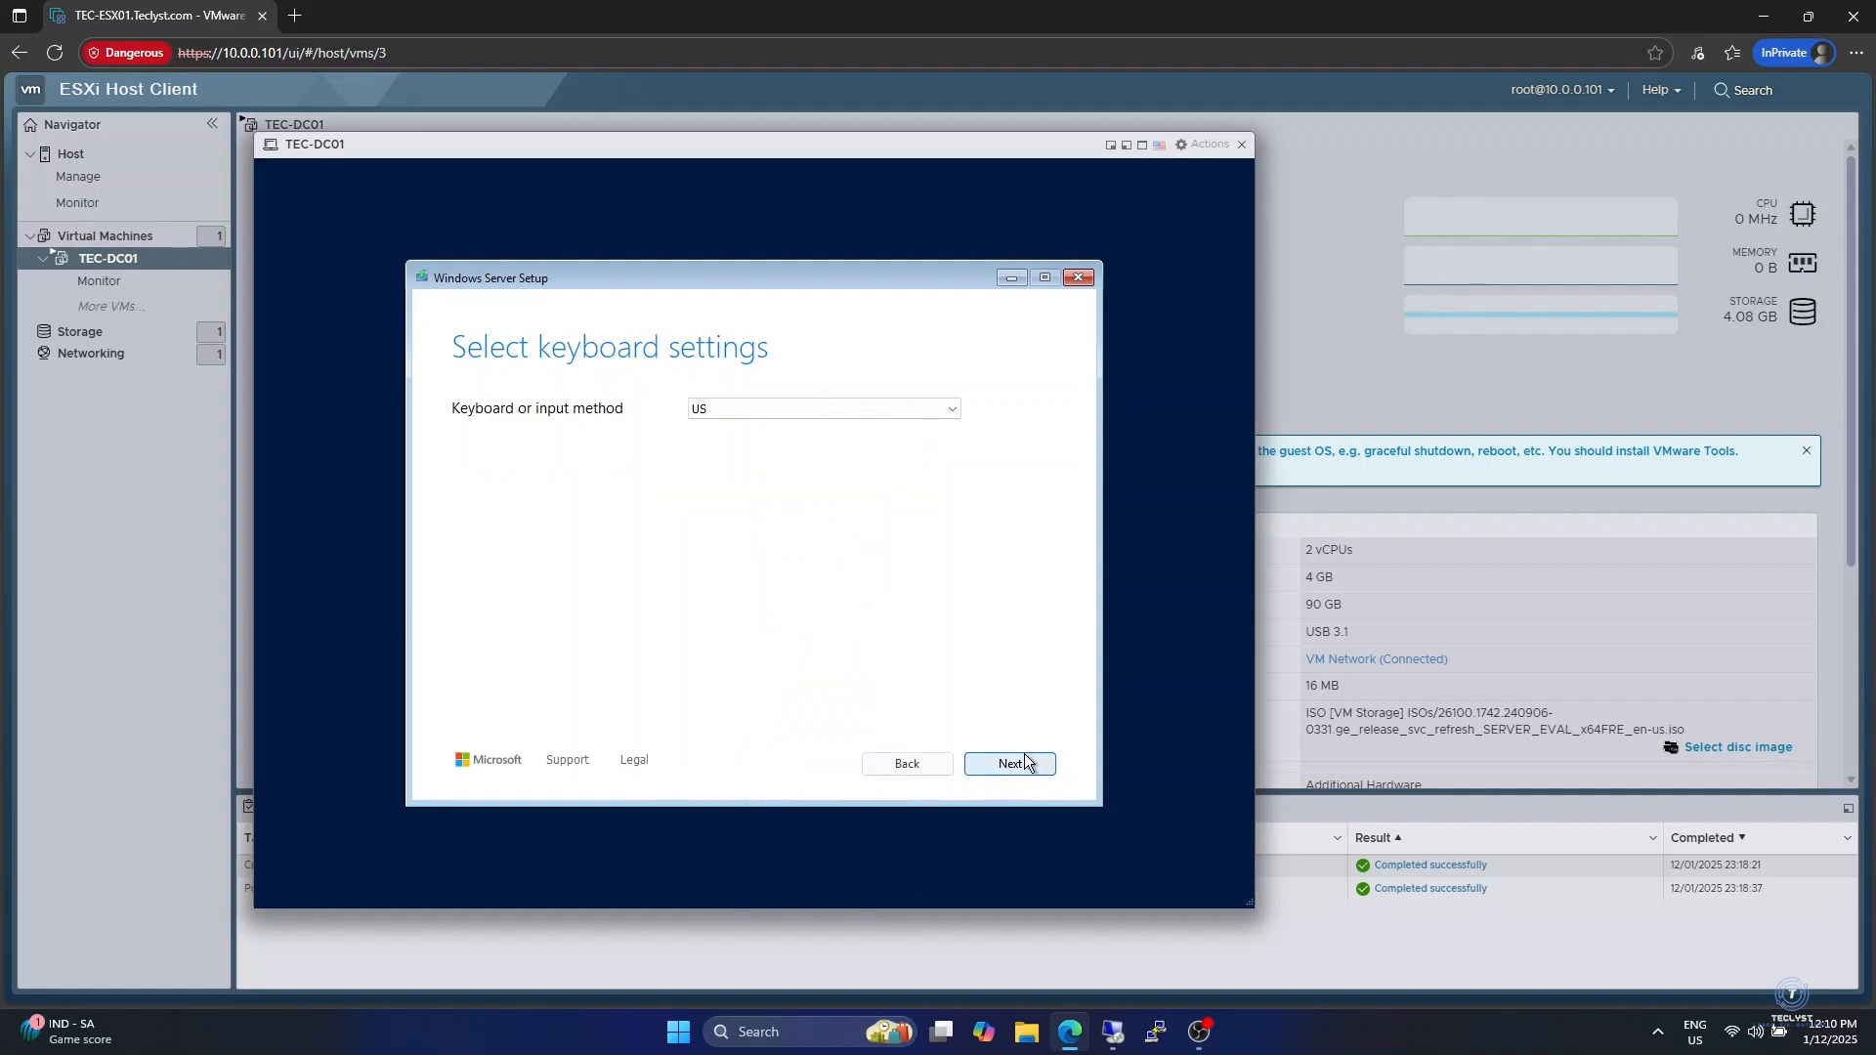
# - Keep the US keyboard, then proceed with Install Windows Server, agreeing that all files, apps and settings are deleted
pyautogui.click(1020, 763)
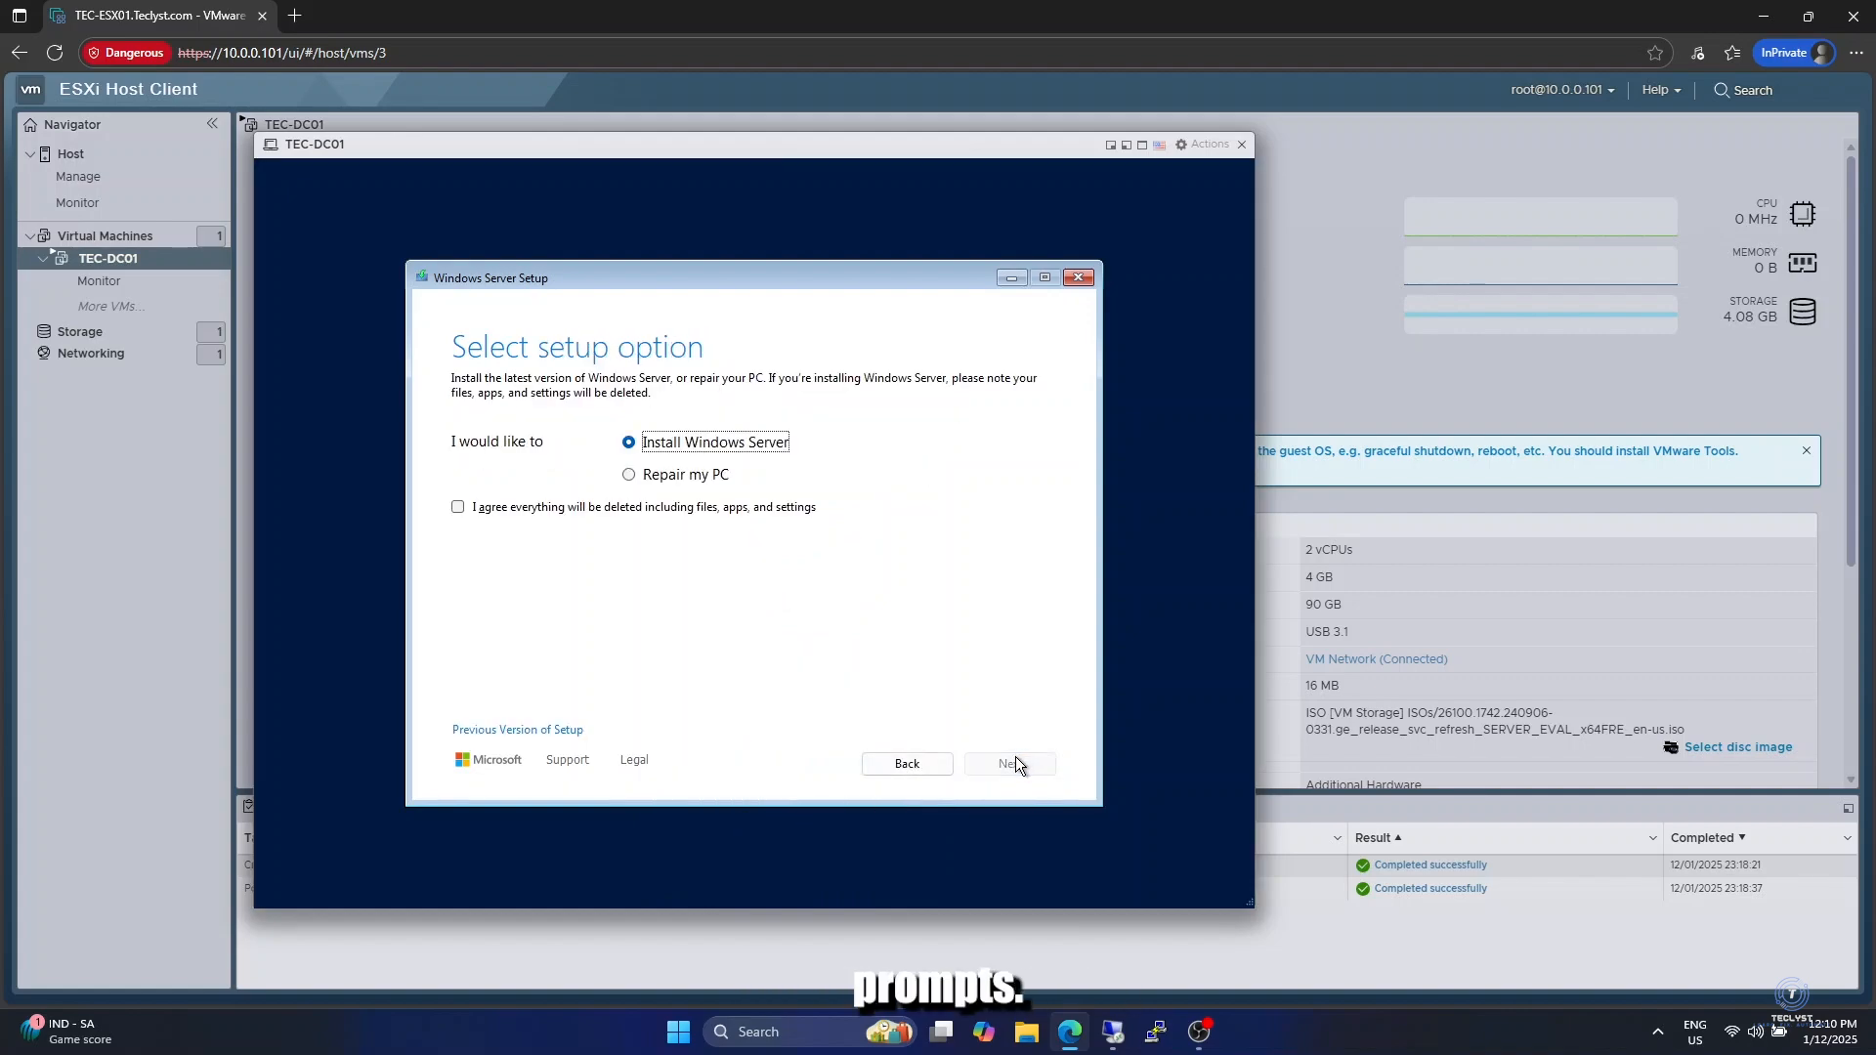
pyautogui.click(703, 510)
pyautogui.click(1001, 763)
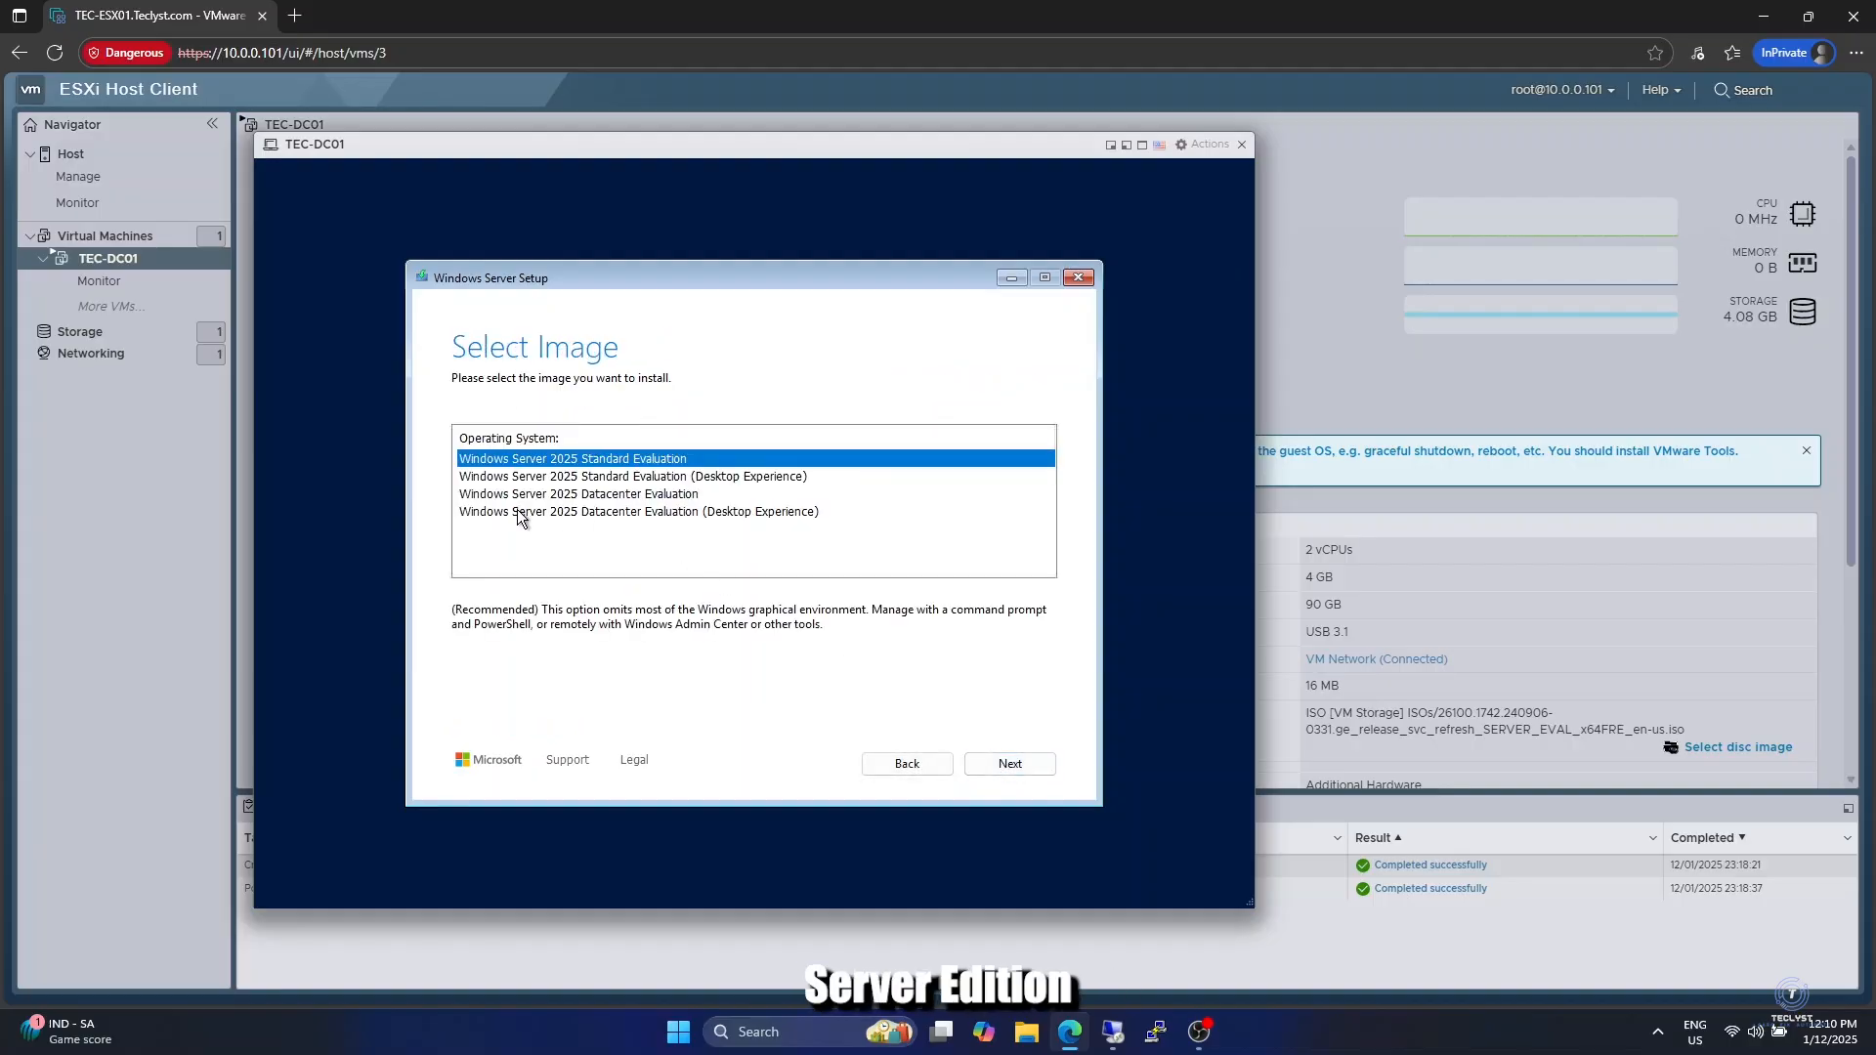
# - Choose the Windows Server 2025 Datacenter Evaluation (Desktop Experience) image and accept the license terms
pyautogui.click(726, 516)
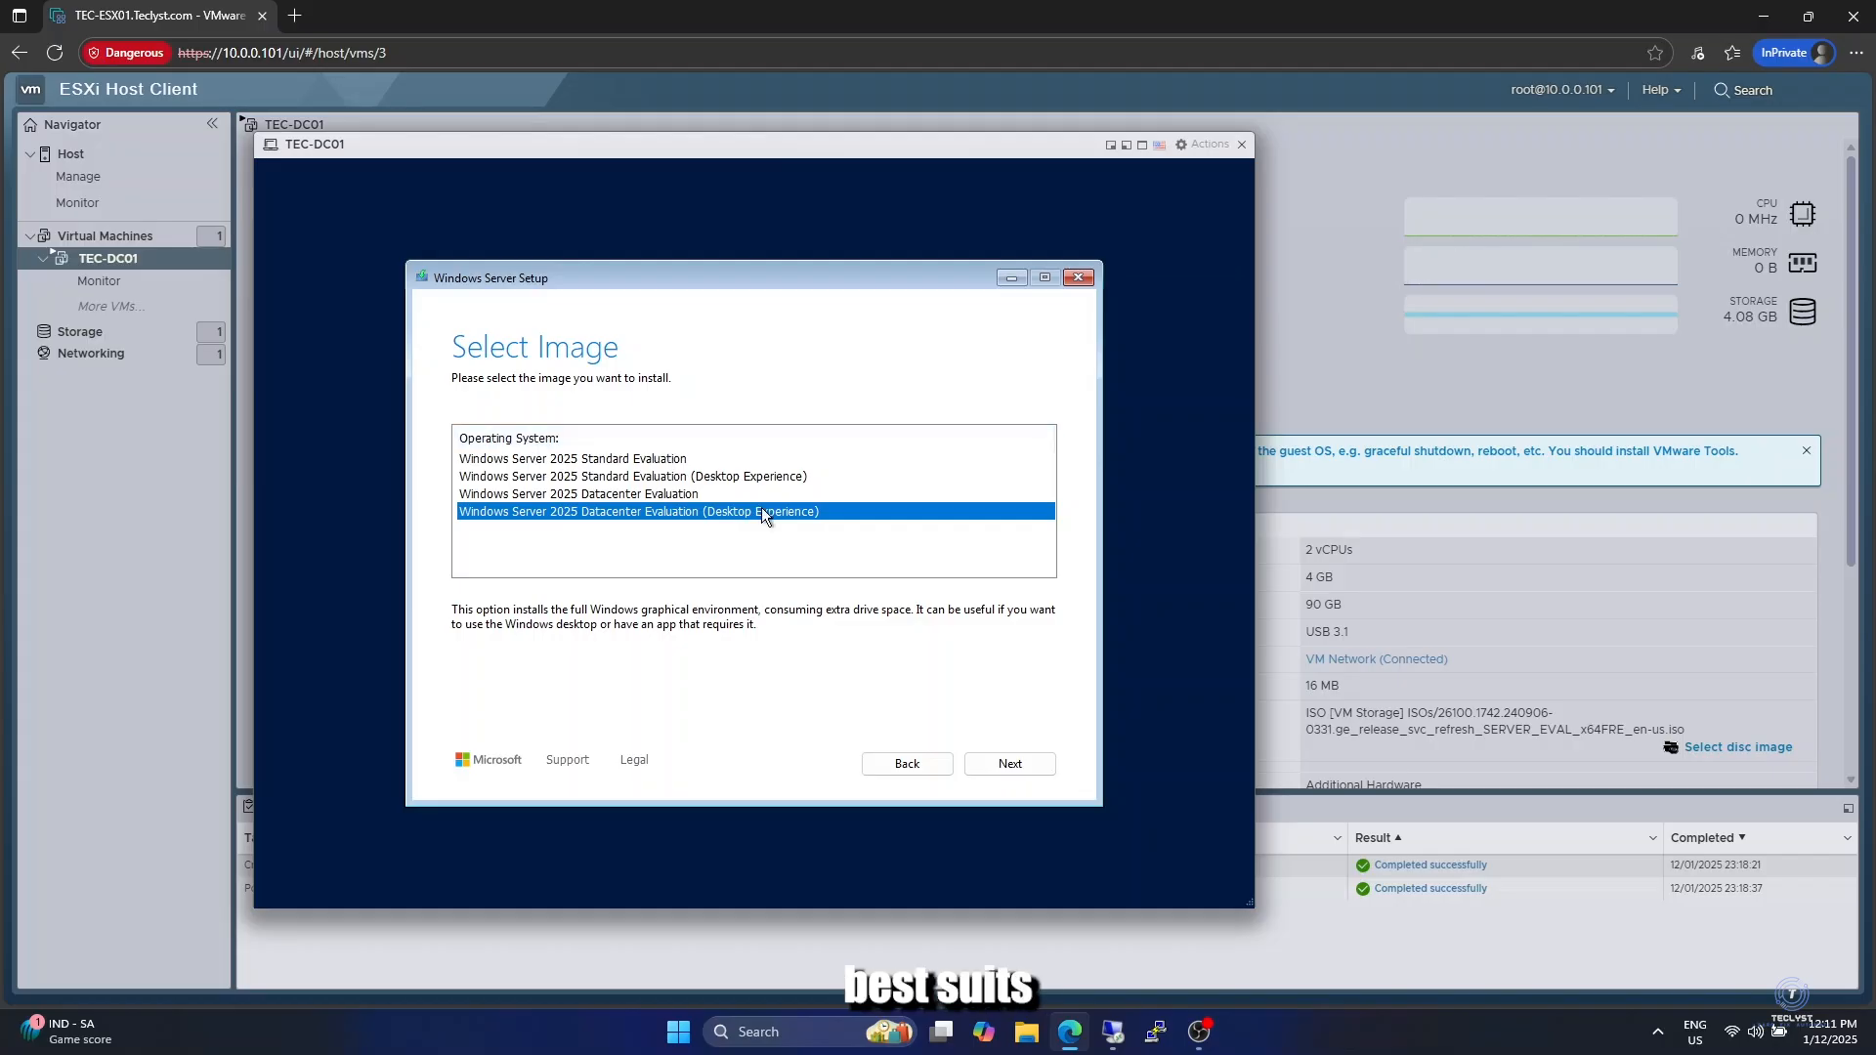
pyautogui.click(1016, 772)
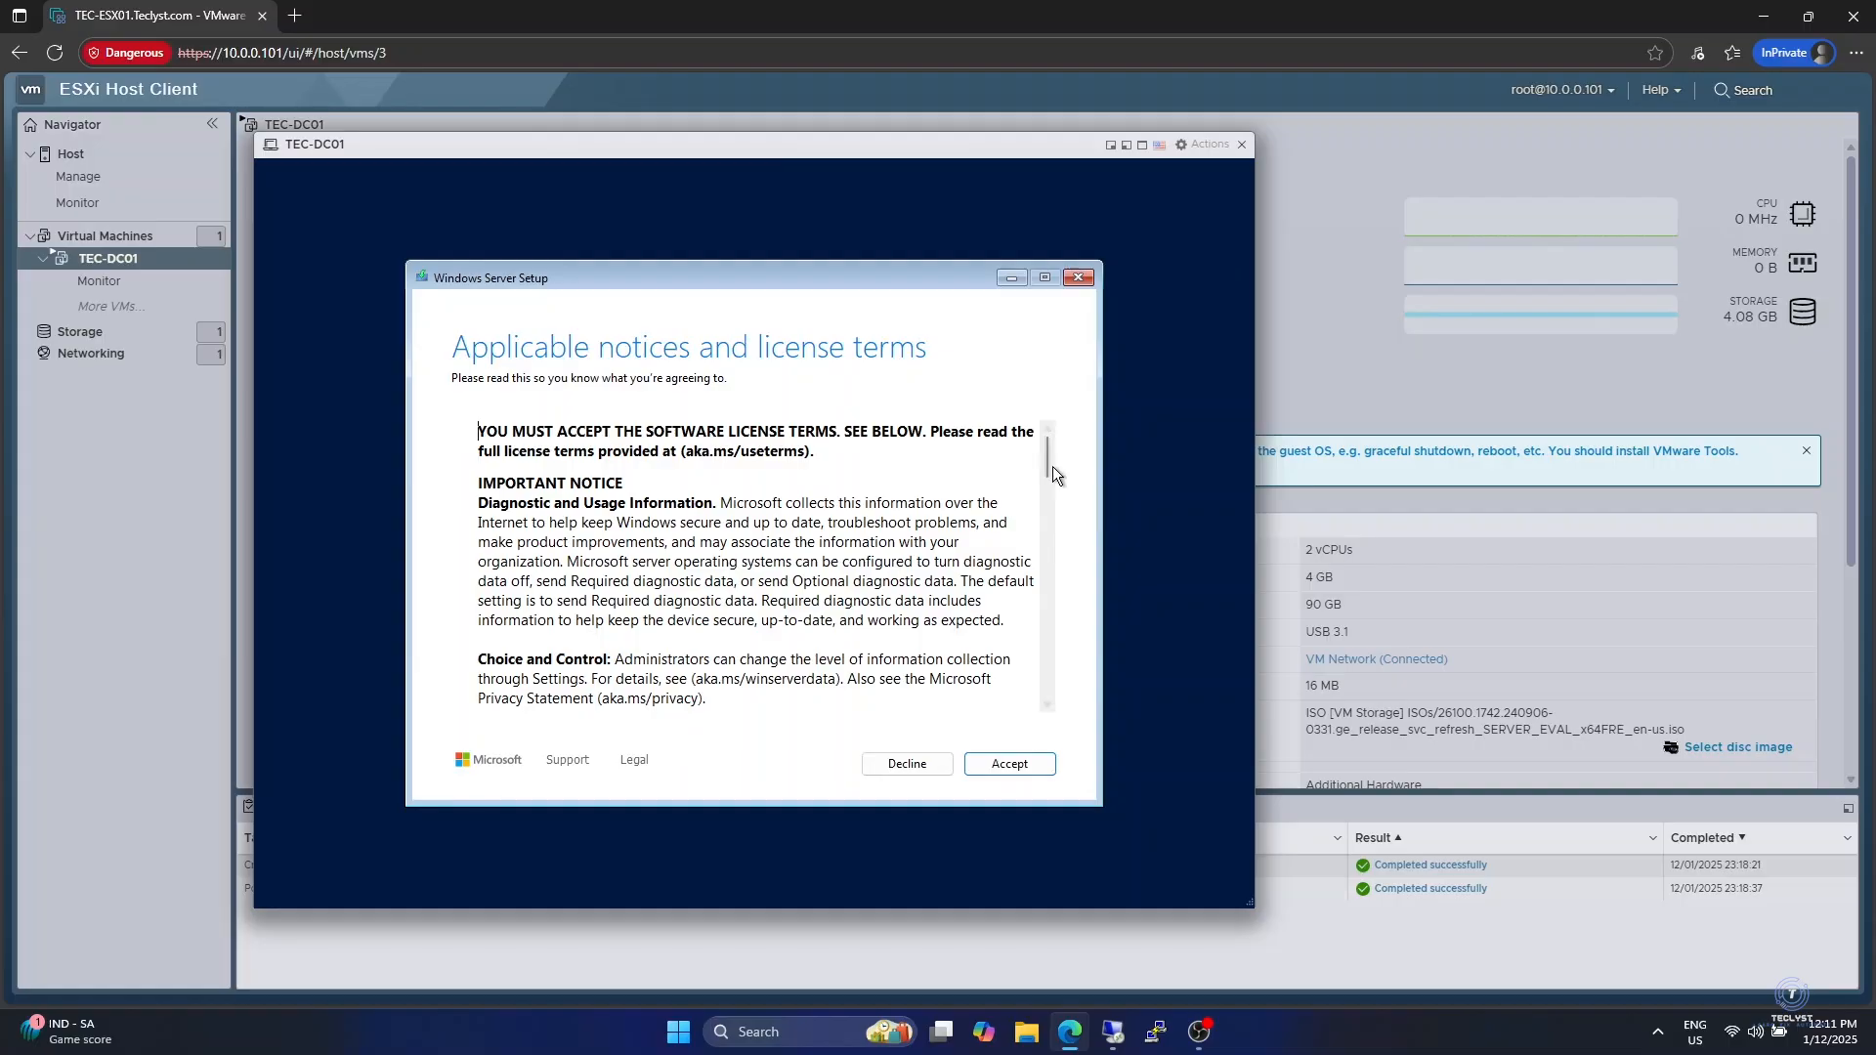
pyautogui.moveTo(1049, 465); pyautogui.dragTo(1039, 706)
pyautogui.click(1011, 763)
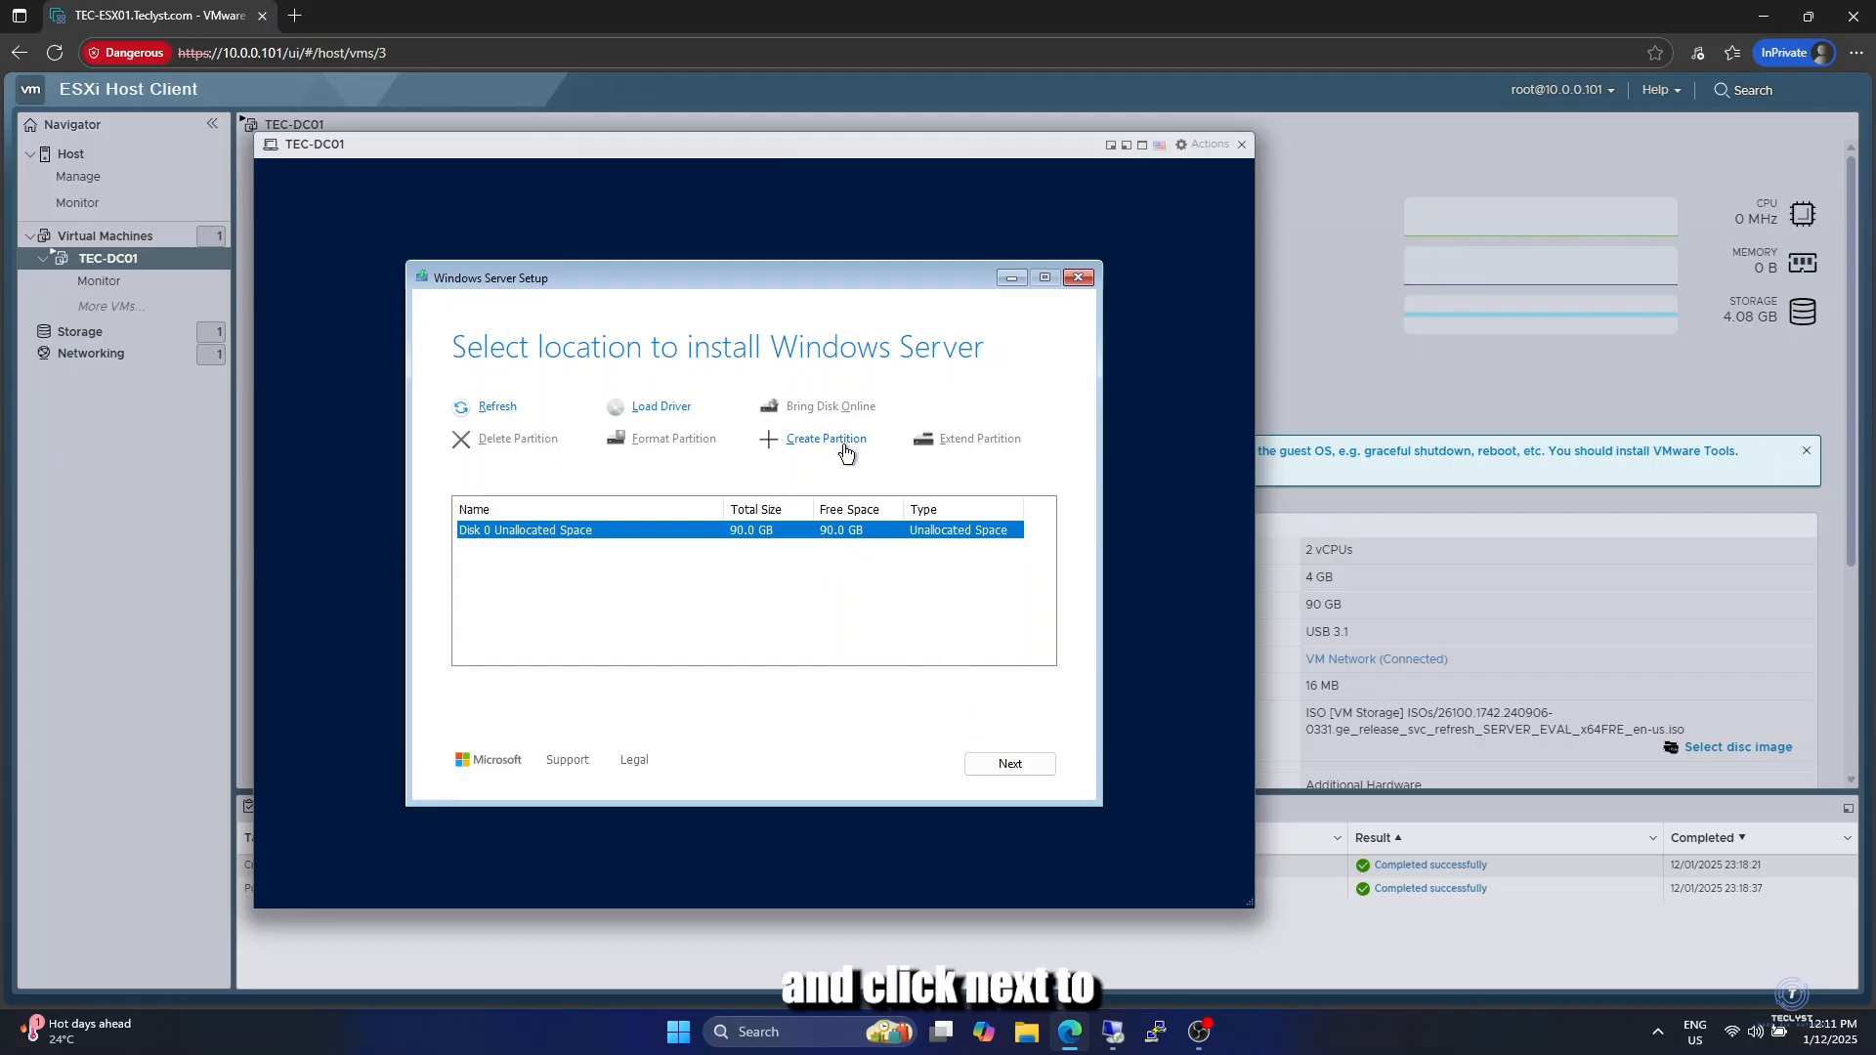
# - Choose Disk 0's unallocated space as the install location and start the Windows Server installation
pyautogui.click(991, 768)
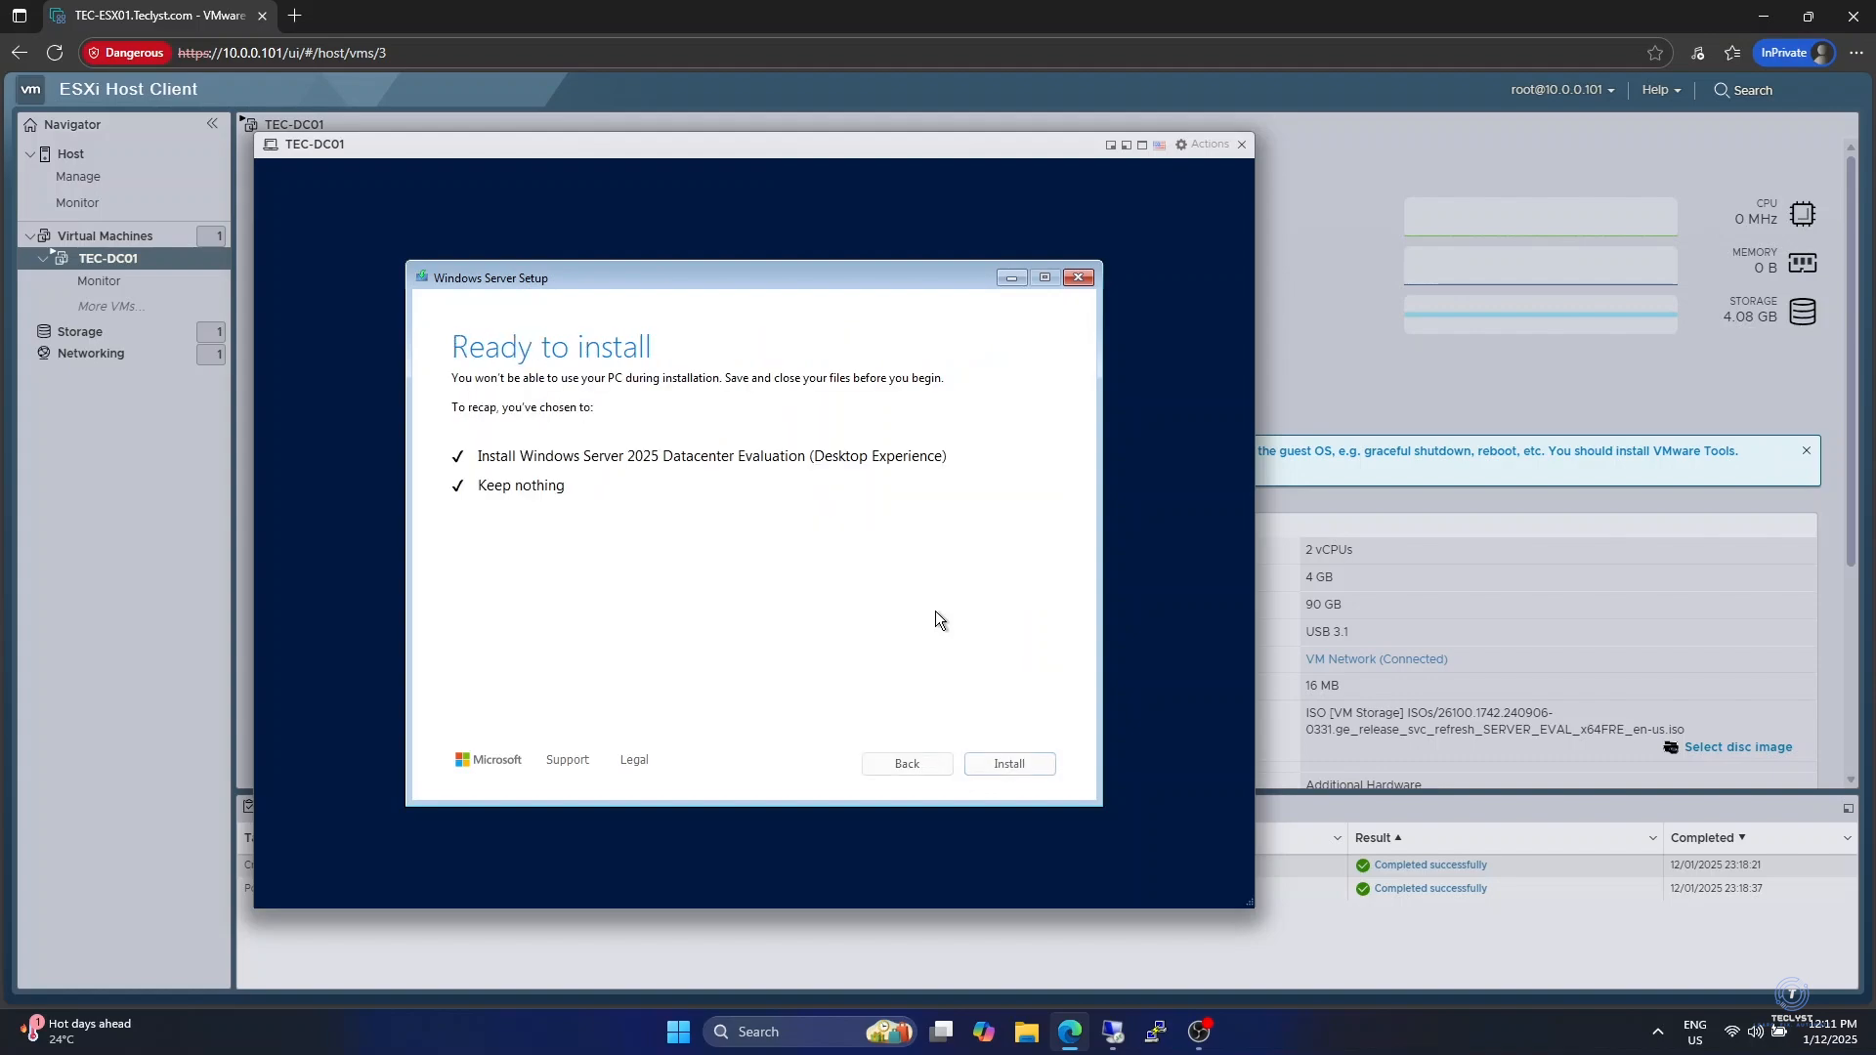
pyautogui.click(1008, 772)
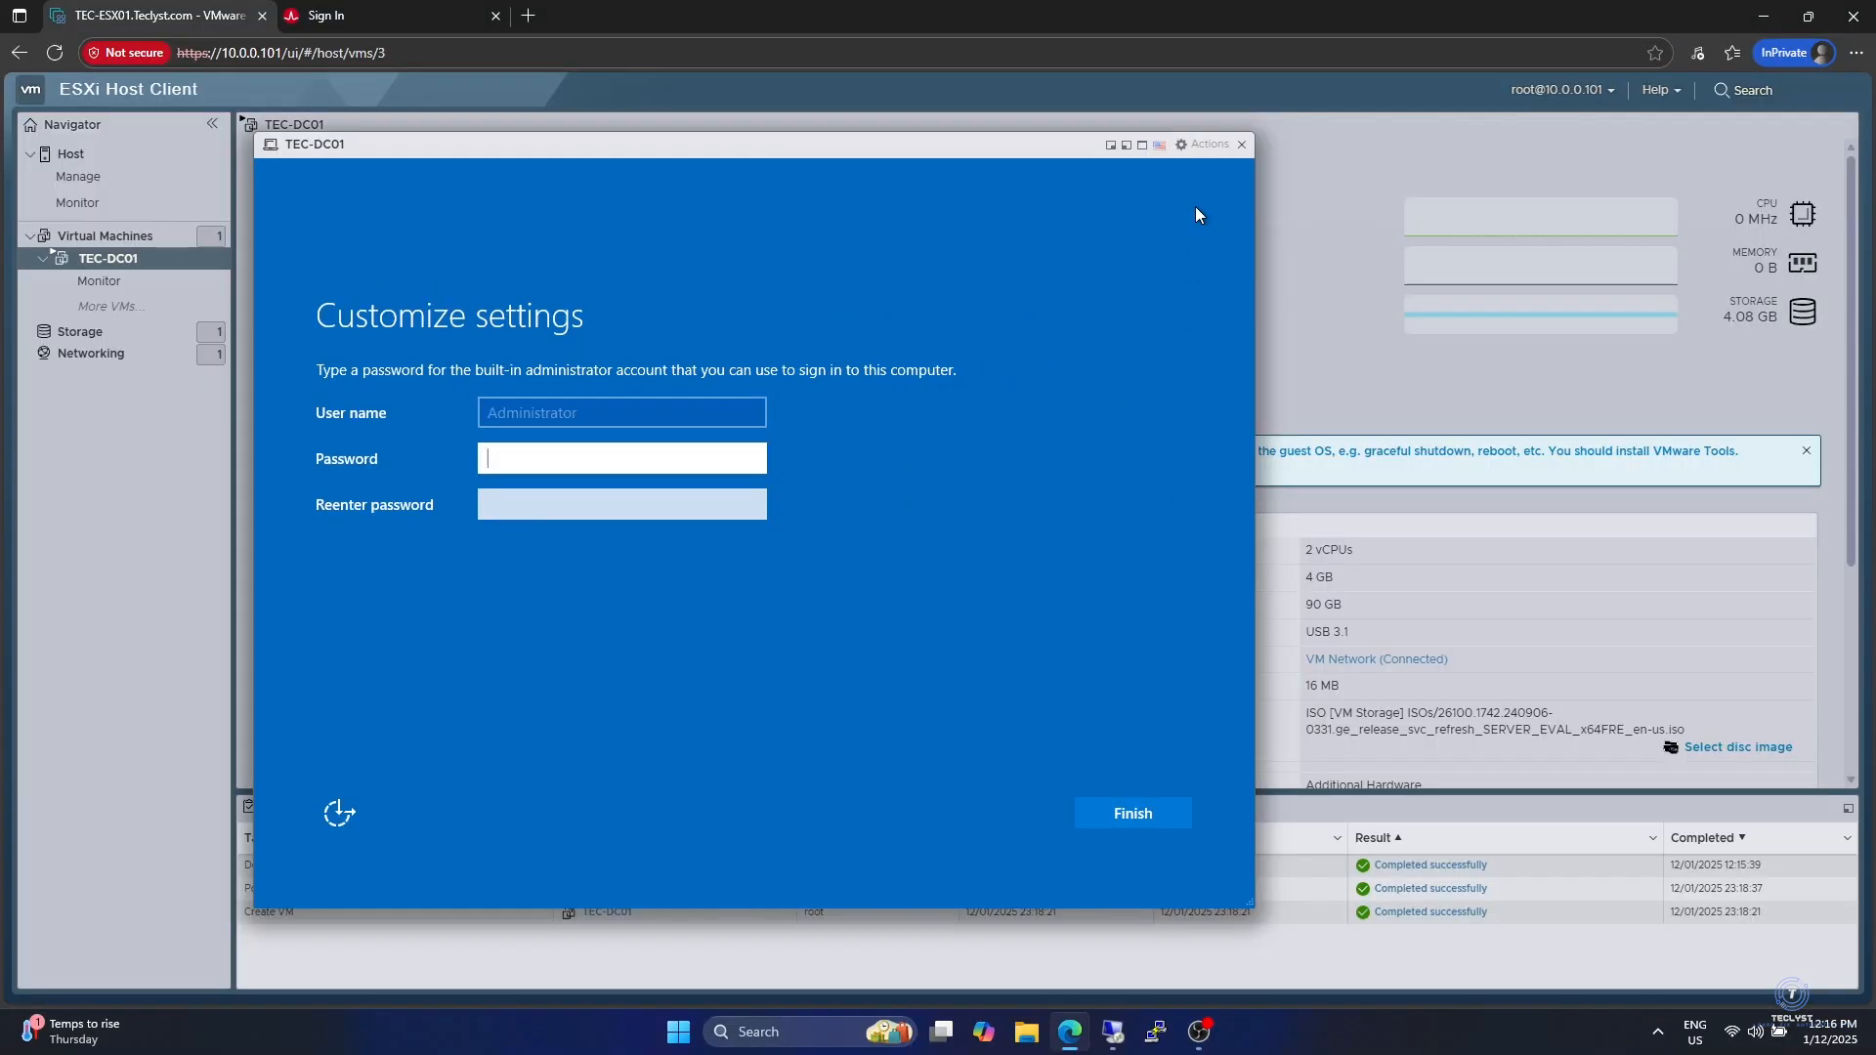
# - Show the console full screen, enter and re-enter the built-in administrator account's password, and finish the setup
pyautogui.click(1141, 144)
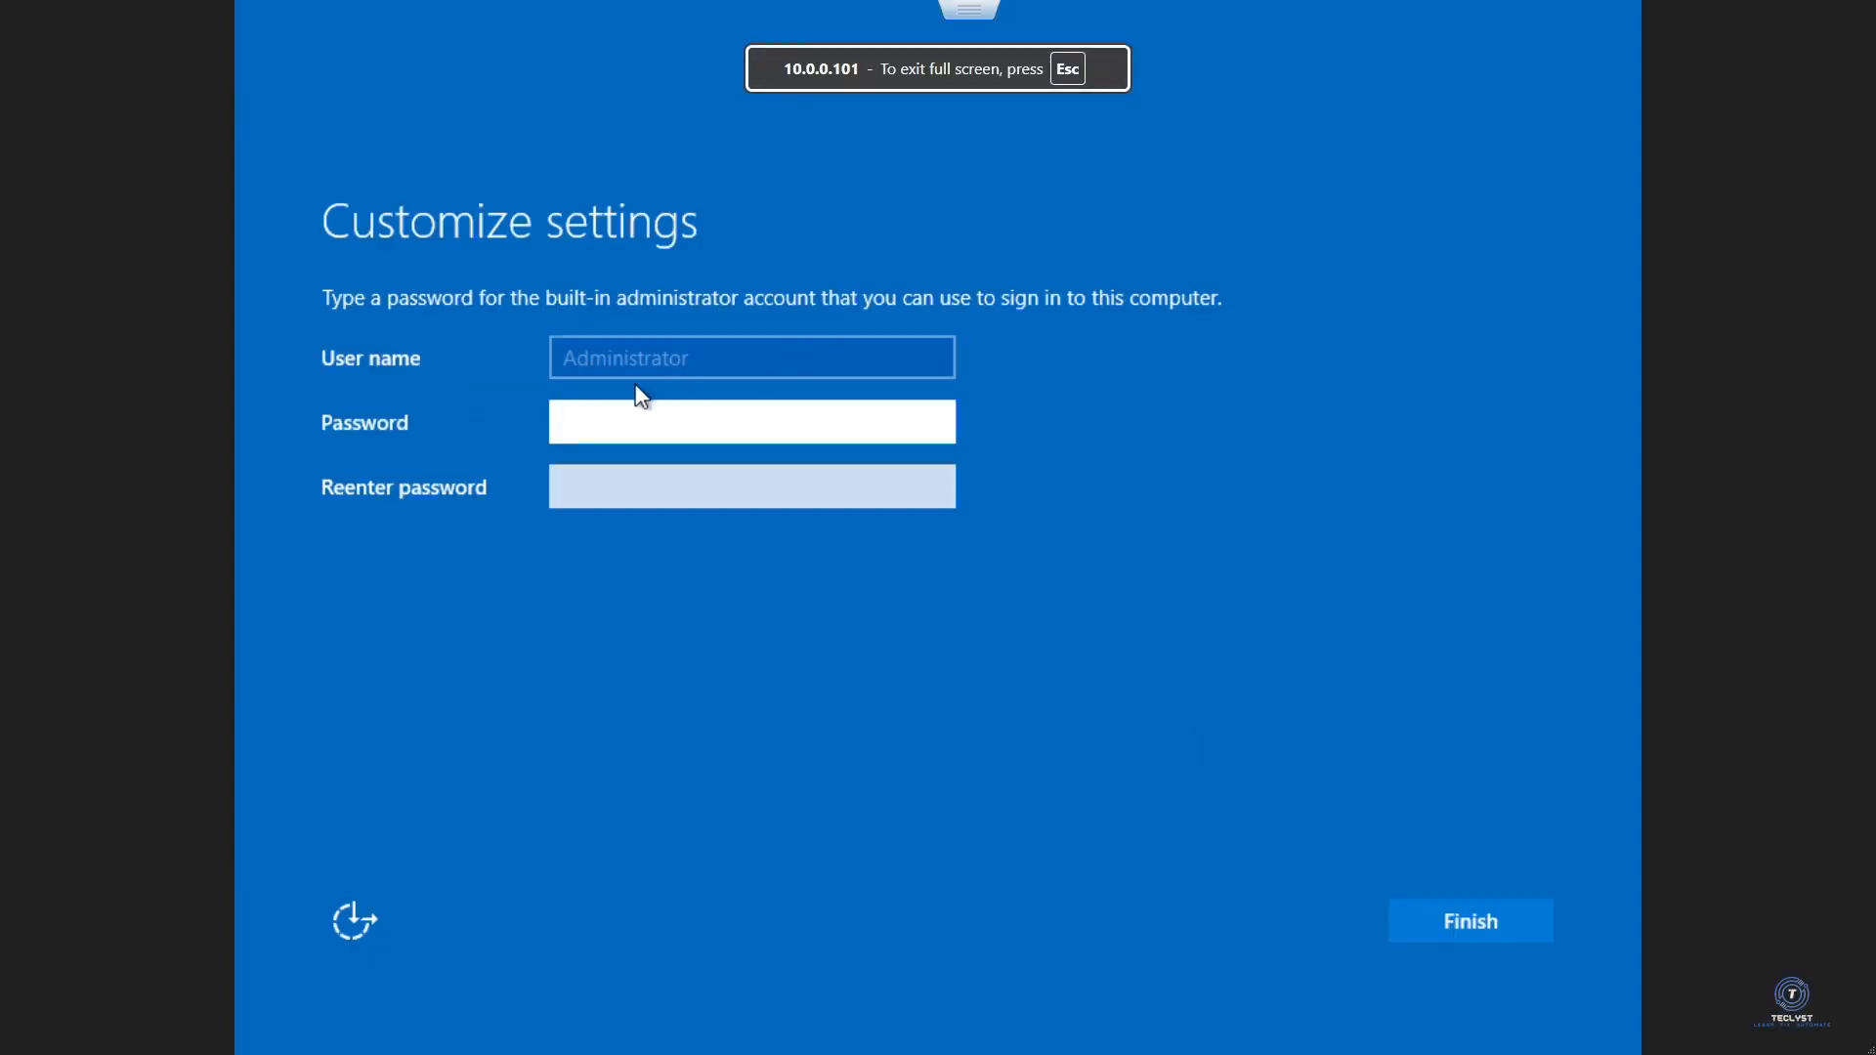
pyautogui.write('••••••••••••')
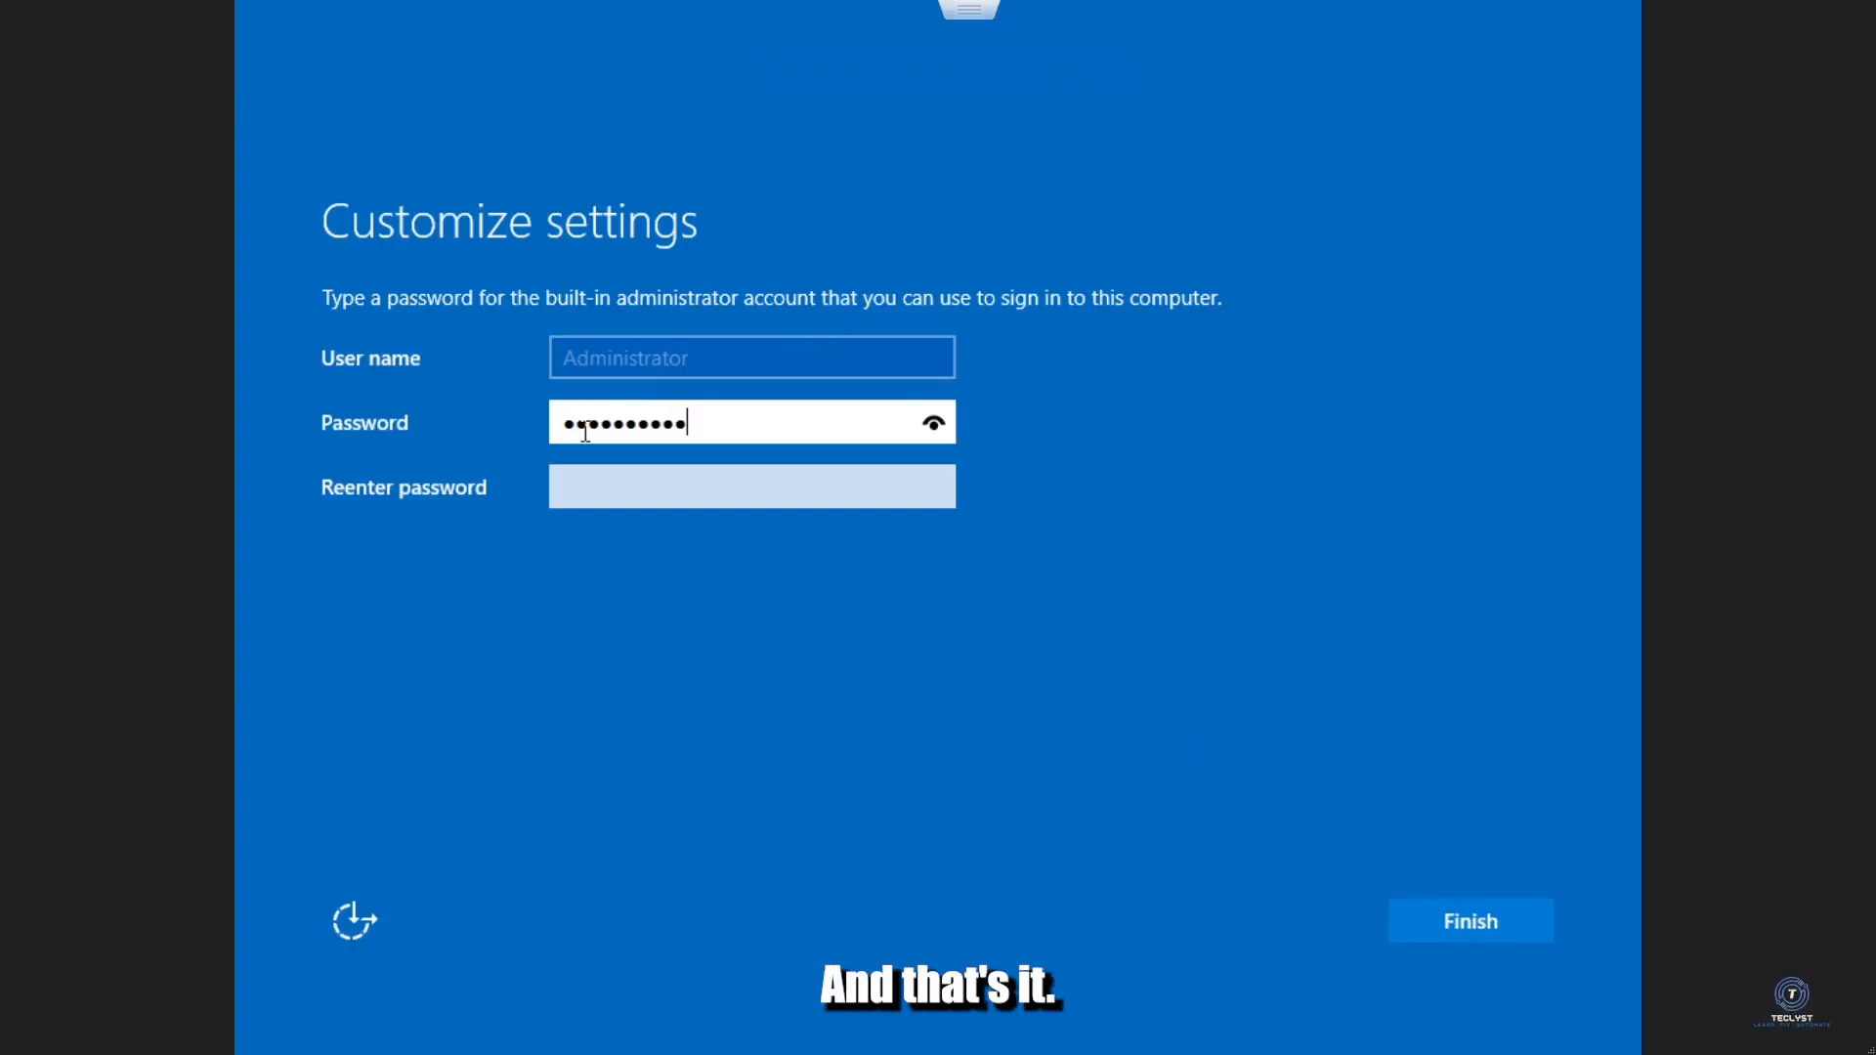
pyautogui.press('Tab')
pyautogui.write('••••••')
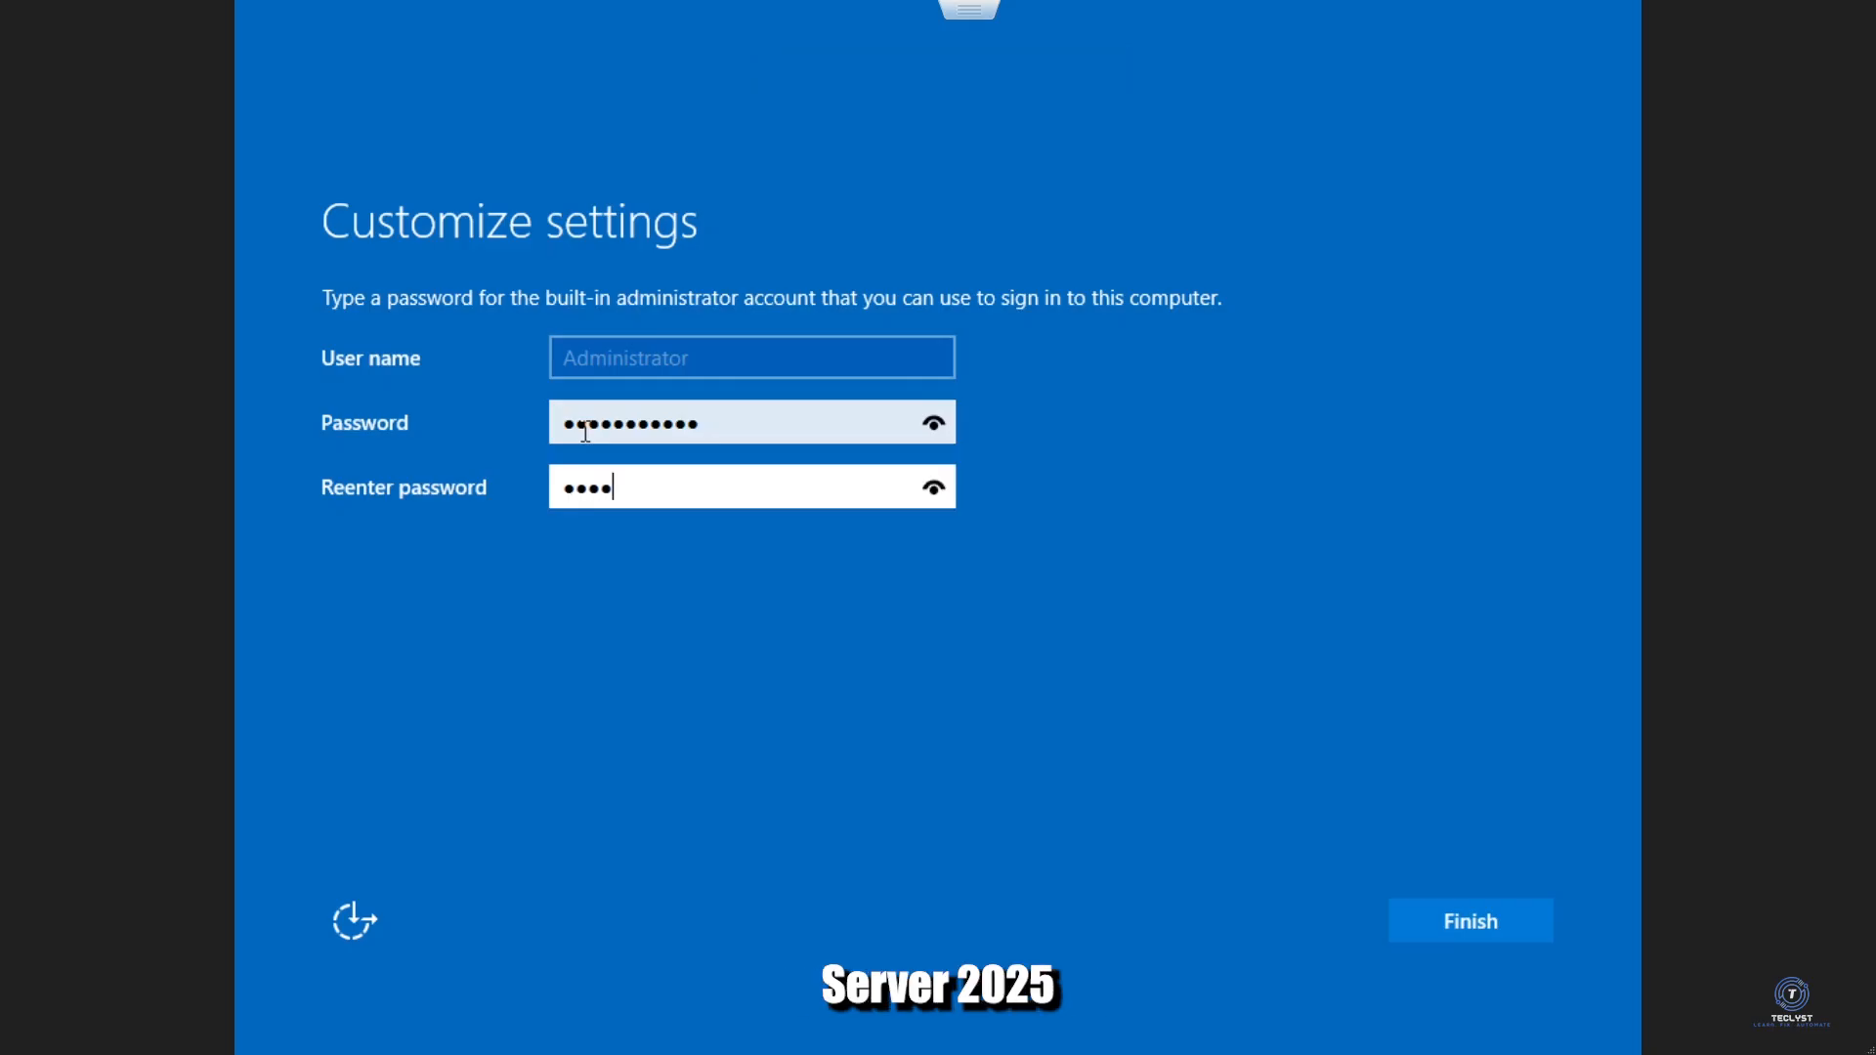
pyautogui.write('•••••')
pyautogui.press('Return')
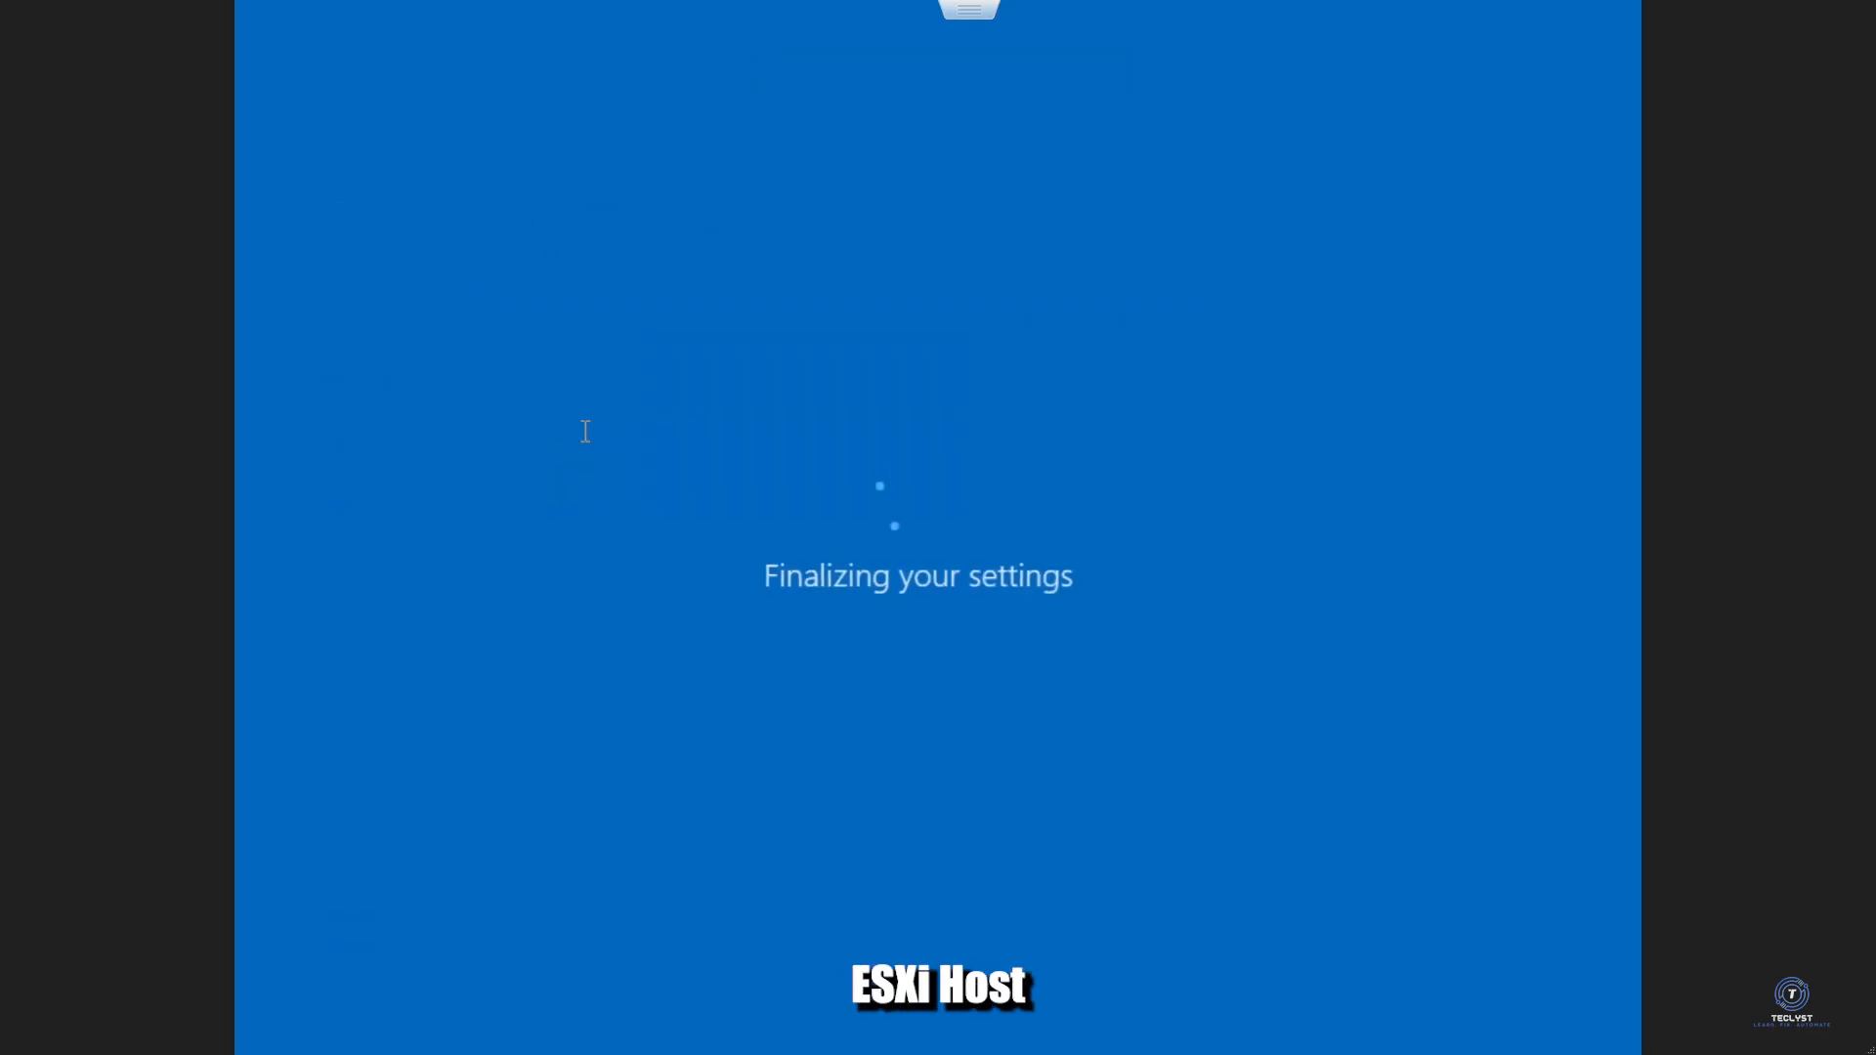